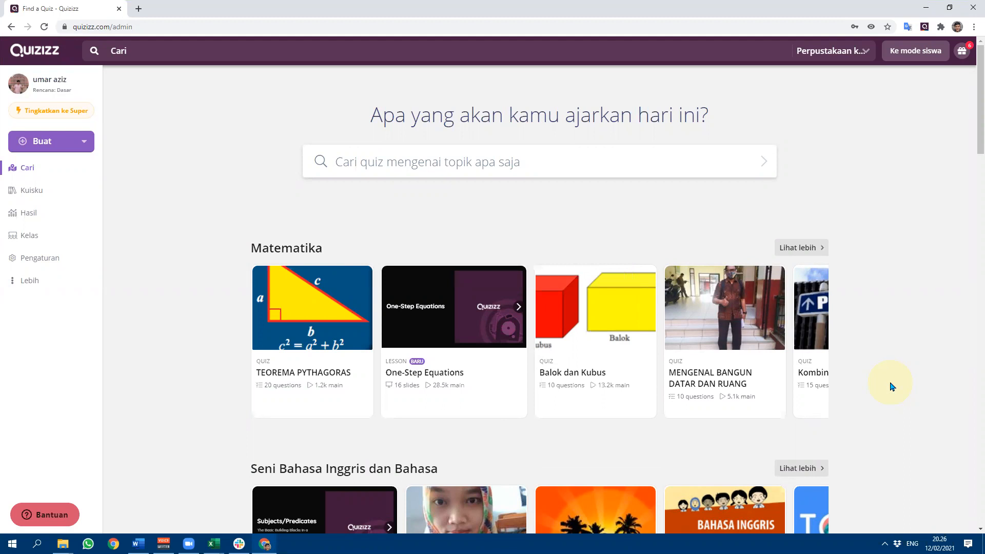
Create a new lesson (Pelajaran) titled "Labuan Bajo" and set the first slide's text to "Destinasi Favorit di Indonesia".
click(85, 146)
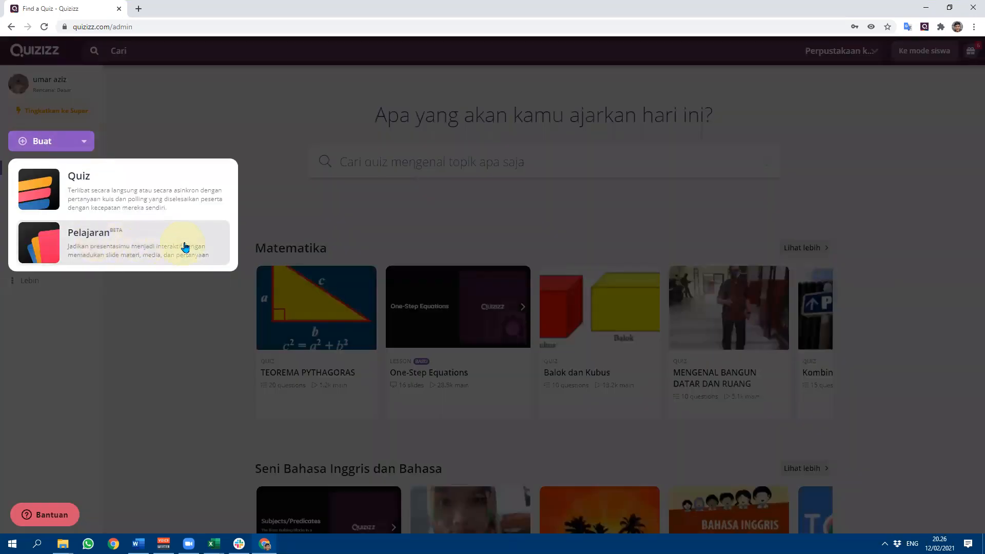
click(220, 245)
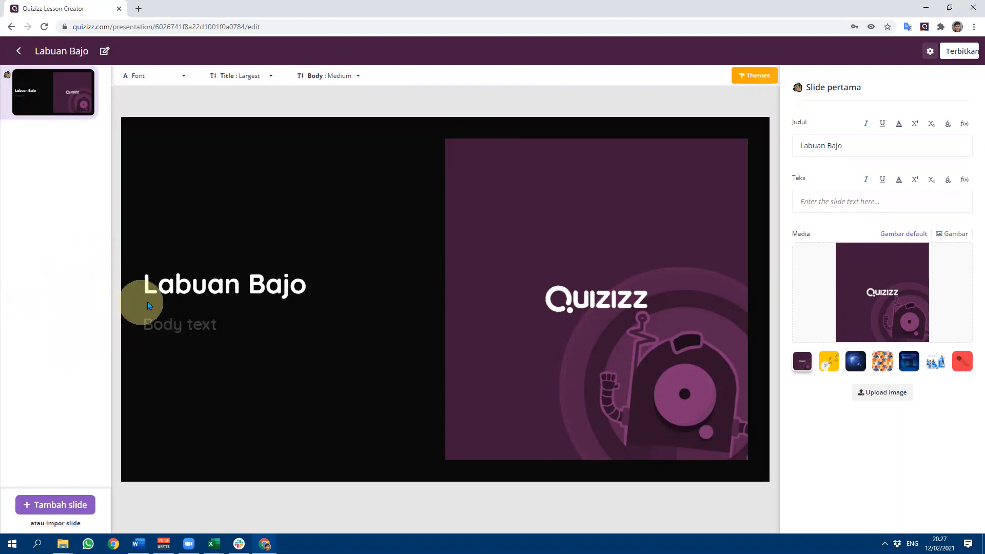
click(165, 284)
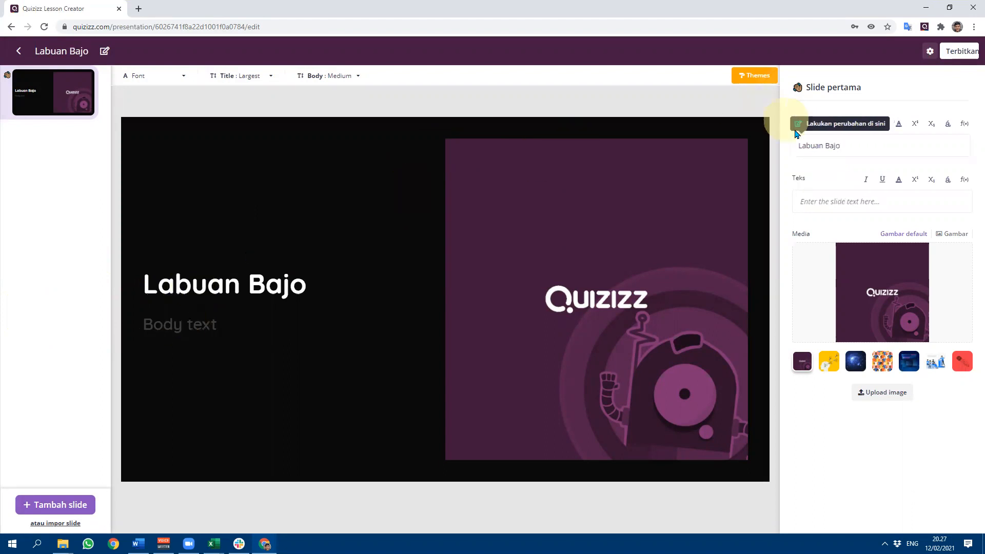
click(842, 144)
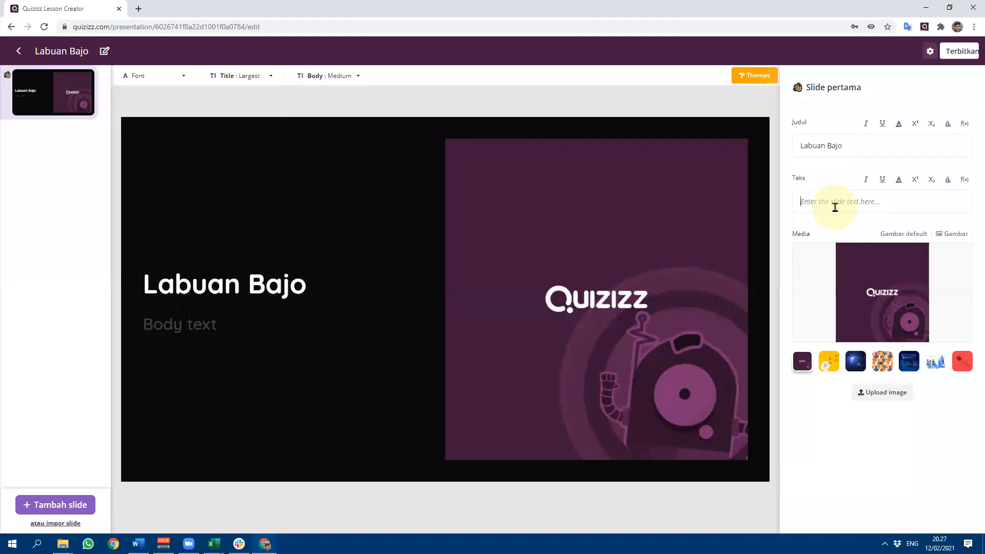
text(Destinasi Favorit di Indonesia)
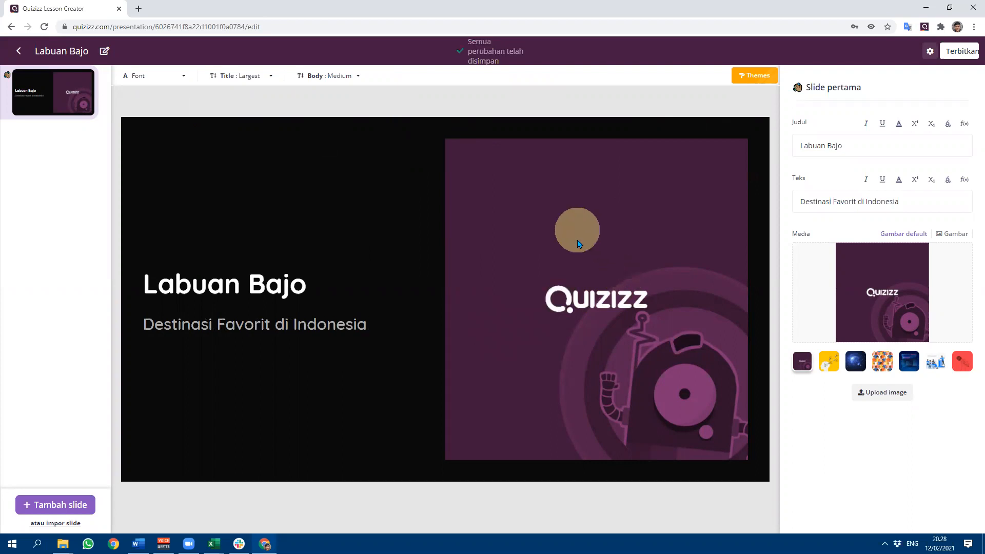
Search Google Images for "labuan bajo" in a new browser tab.
click(138, 8)
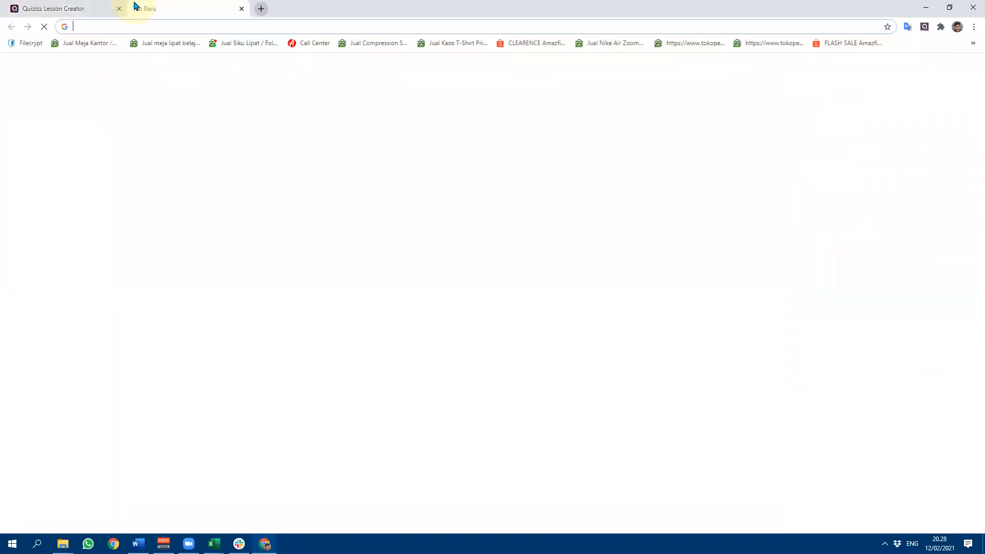
text(labuan bajo)
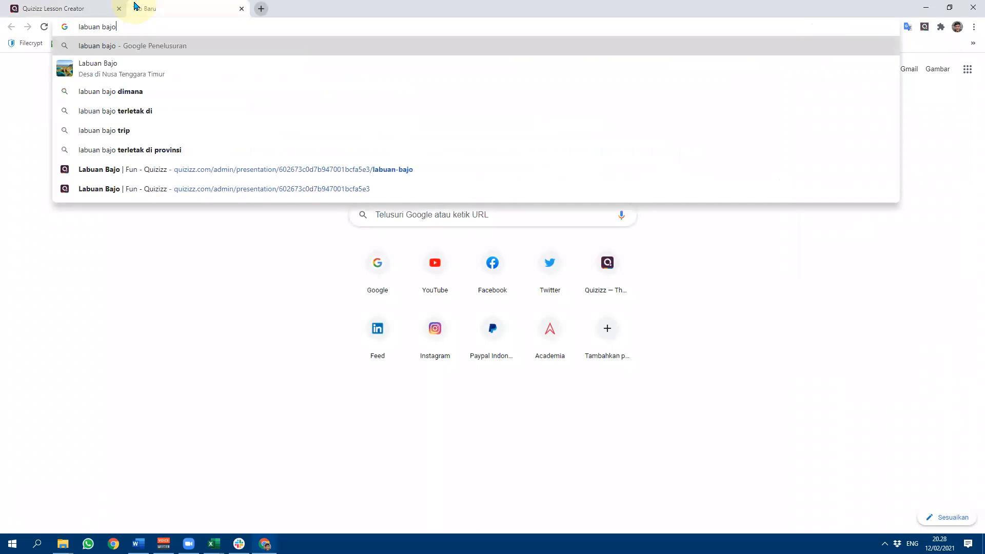
key(Return)
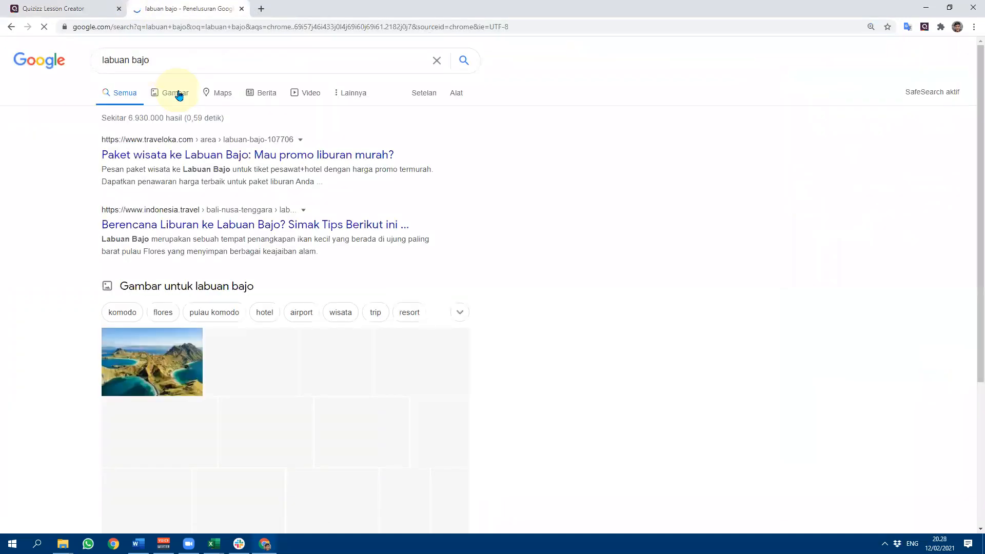
click(178, 94)
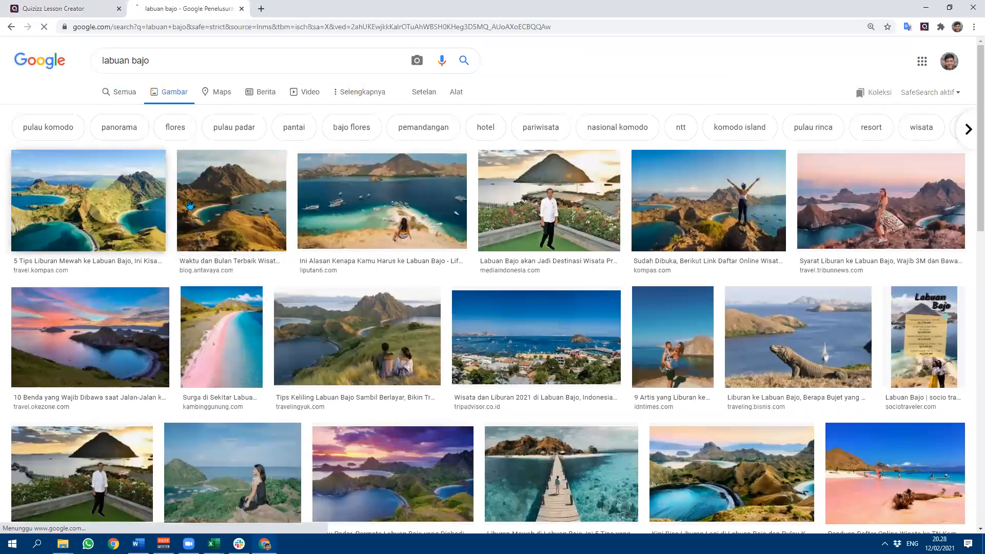
Copy the image address of the Blog Antavaya picture showing the brown hills above the bay.
click(190, 204)
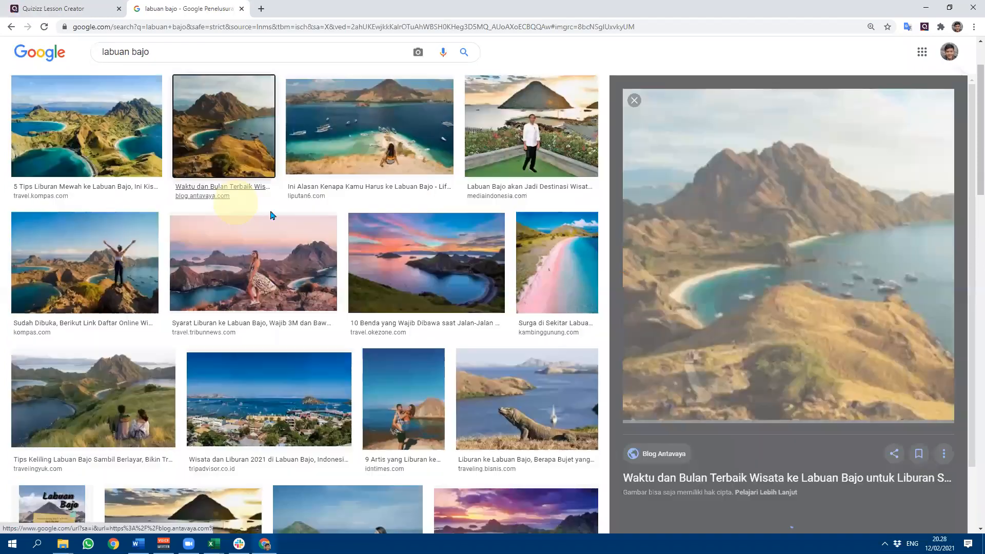
right_click(815, 245)
click(862, 367)
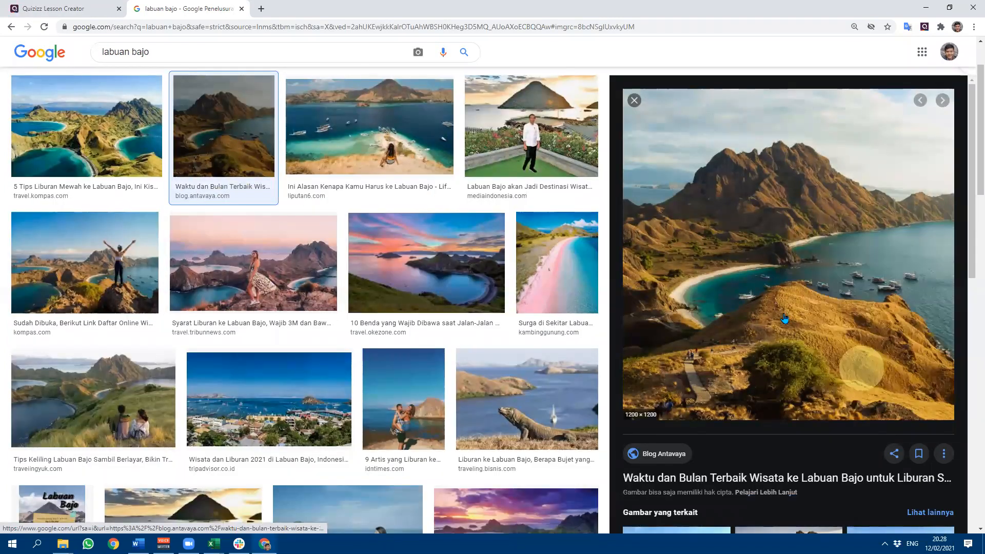
Return to the lesson and replace the first slide's default picture with the image from the copied link.
click(54, 9)
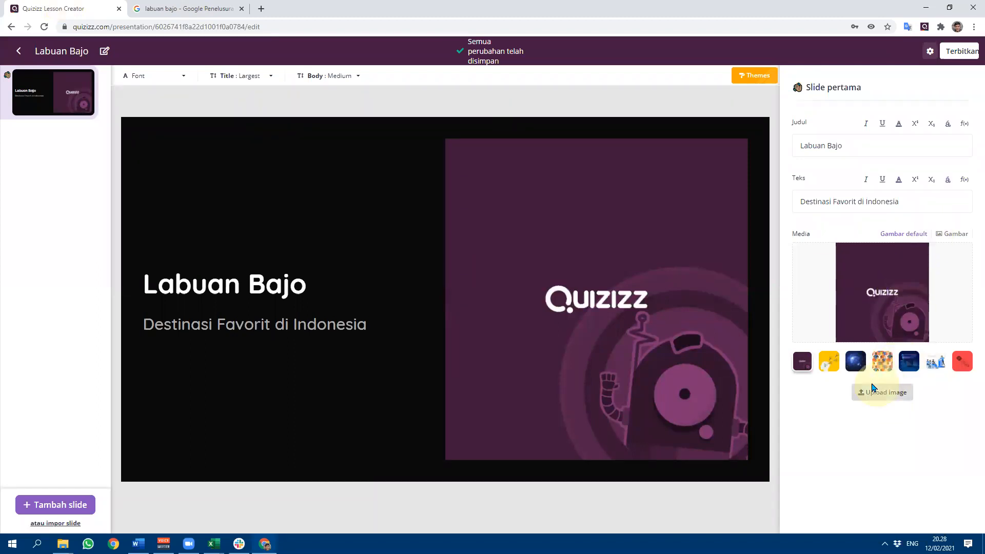
click(885, 393)
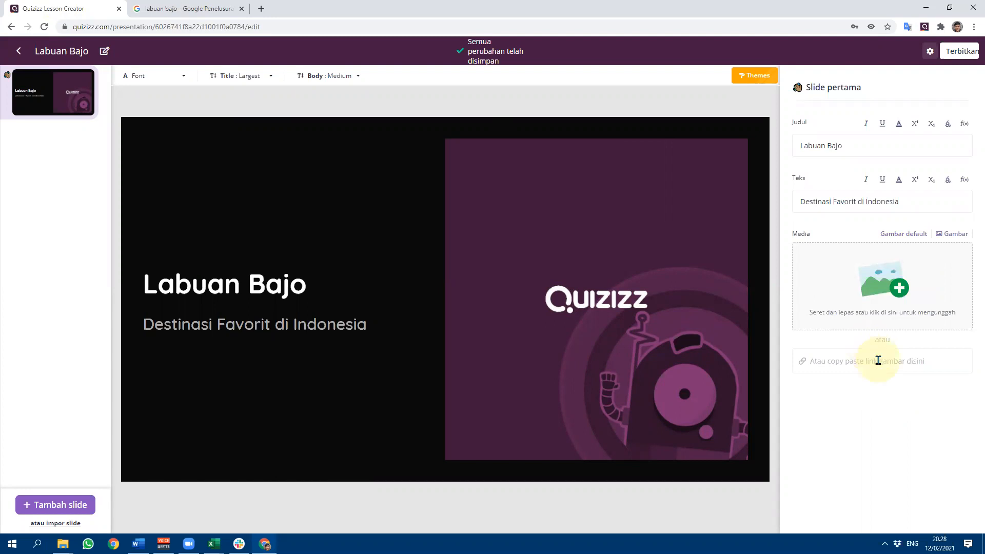
click(879, 361)
right_click(876, 362)
click(903, 439)
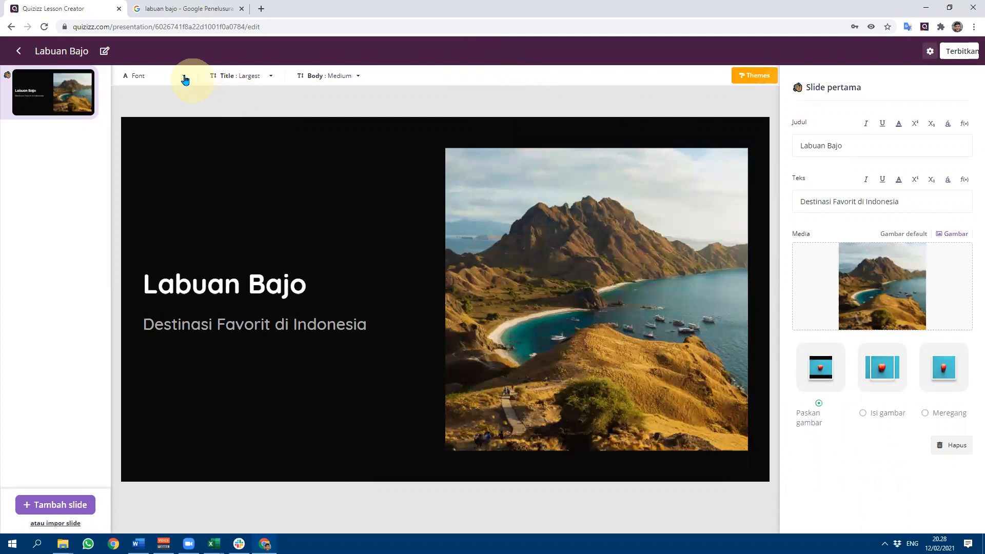
Examine the font, title size, body size and theme options available for the first slide.
click(183, 77)
mouse_move(198, 114)
mouse_down()
mouse_move(190, 189)
mouse_move(193, 103)
mouse_up()
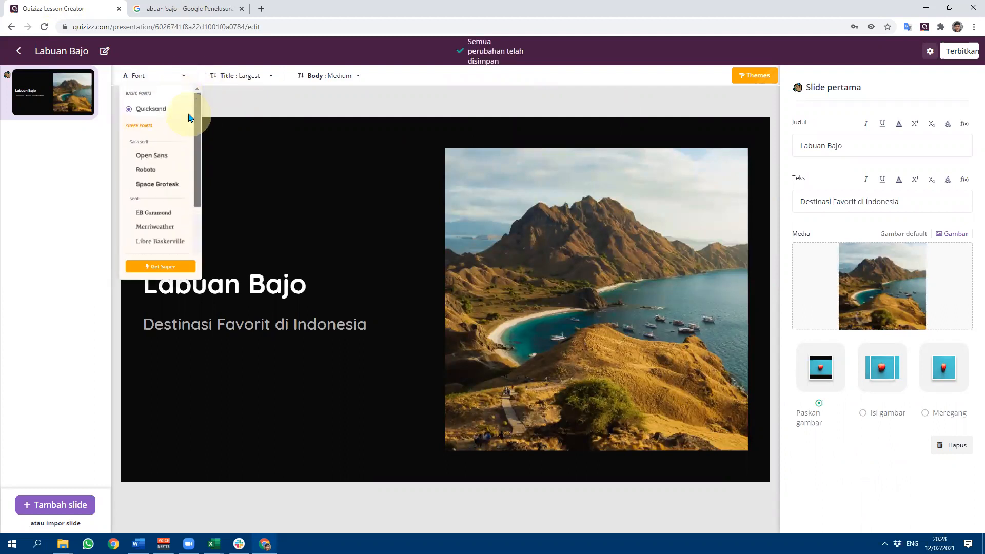
click(217, 110)
click(247, 77)
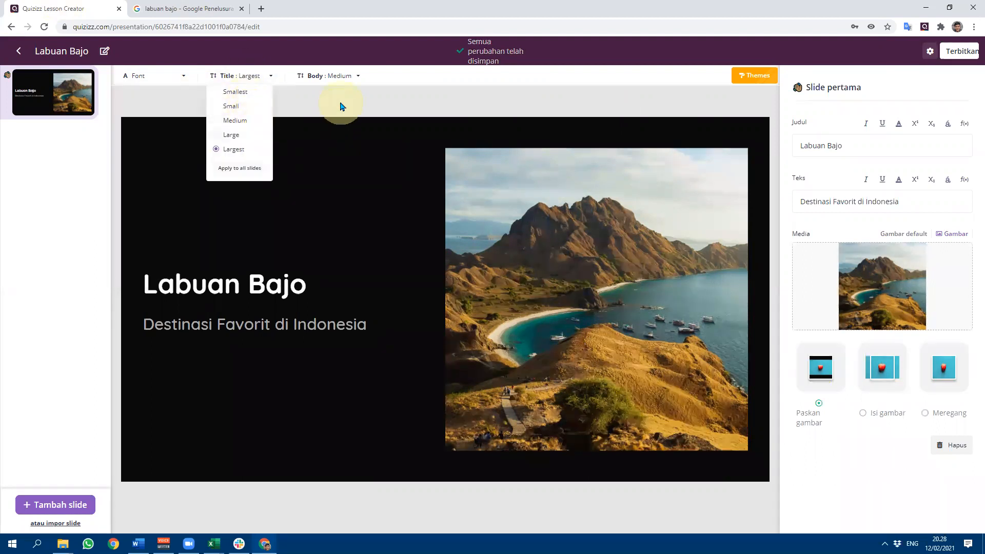
click(337, 78)
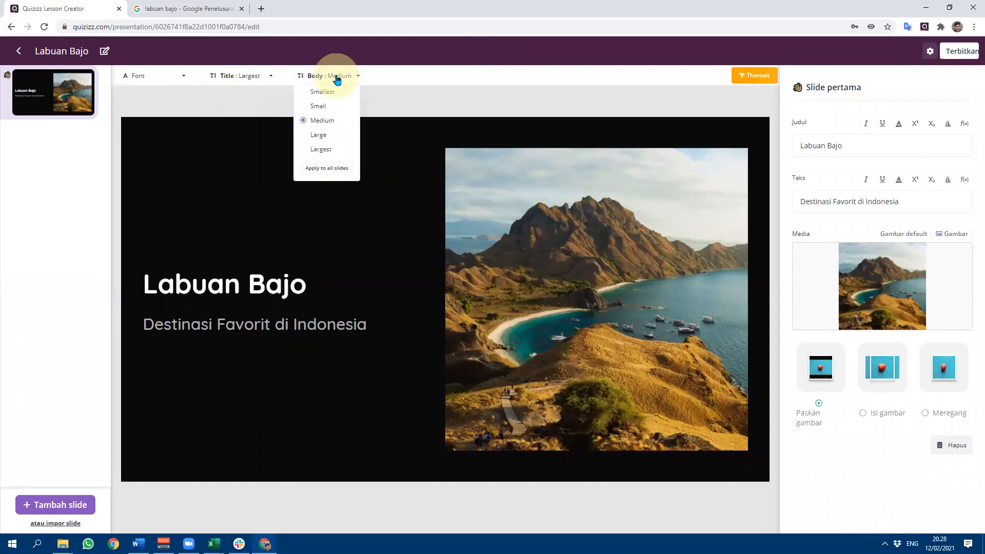
click(260, 80)
click(340, 81)
click(258, 78)
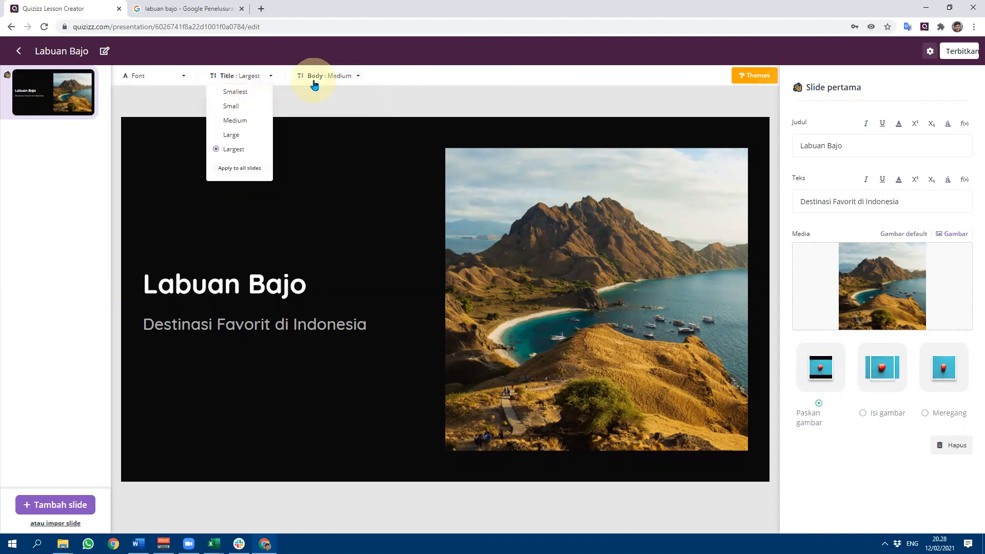
click(314, 82)
click(751, 76)
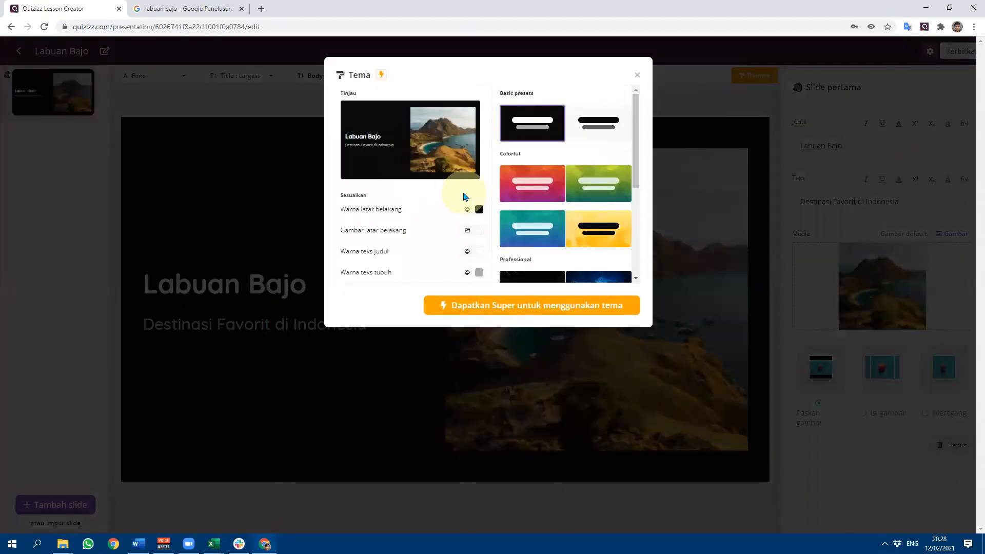
scroll(590, 154, down, 3)
scroll(590, 154, up, 3)
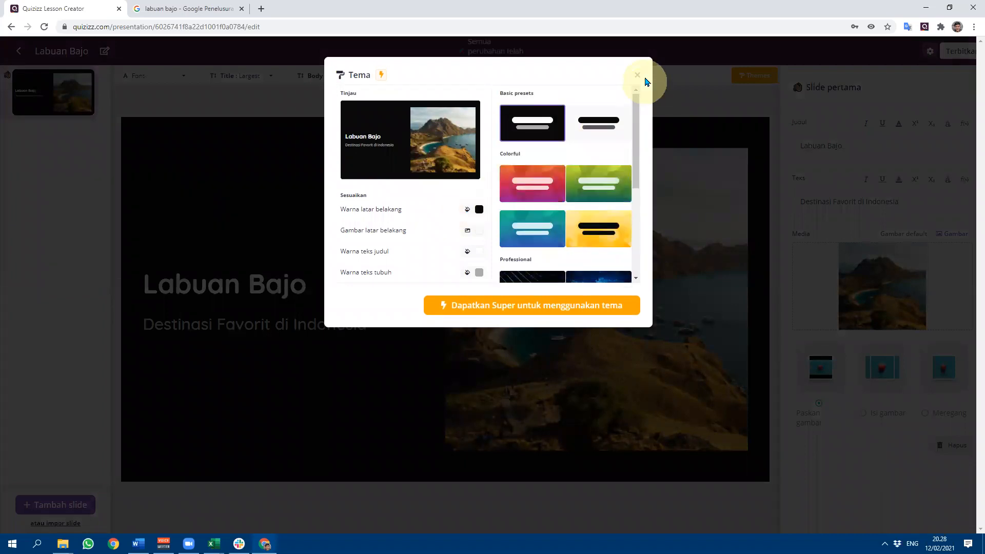
click(638, 77)
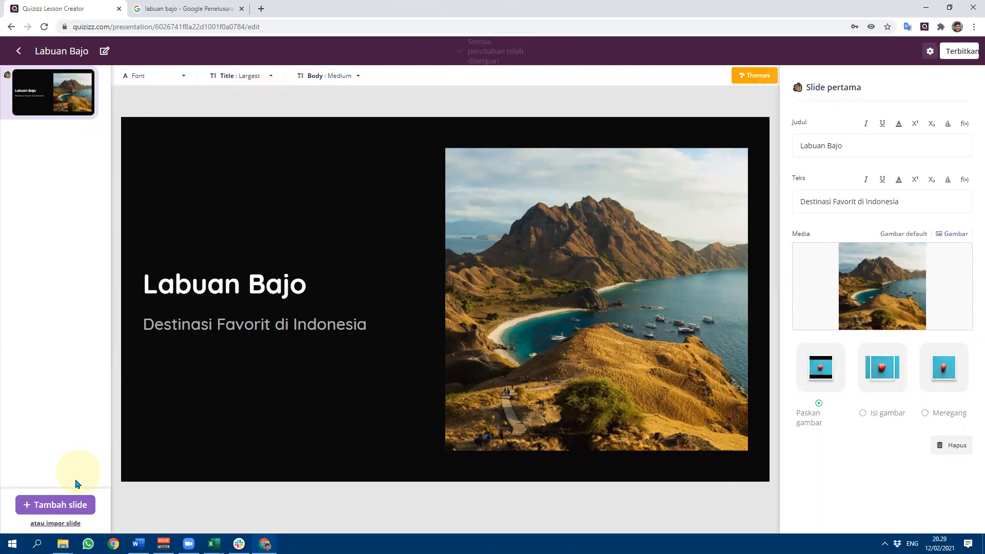
Examine the slide layouts, media types and interactive question types offered for a new slide.
click(74, 507)
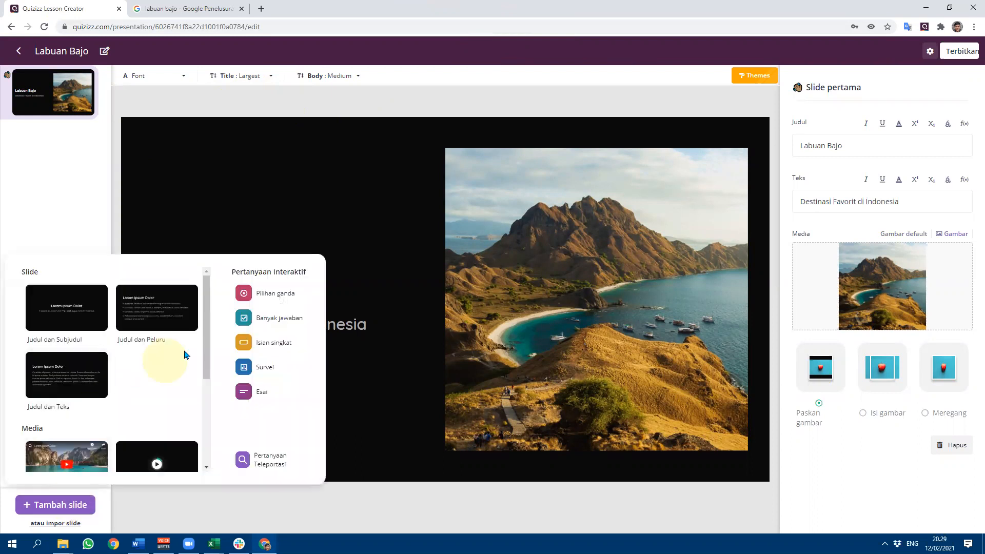
scroll(201, 345, down, 1)
drag(201, 343, 208, 402)
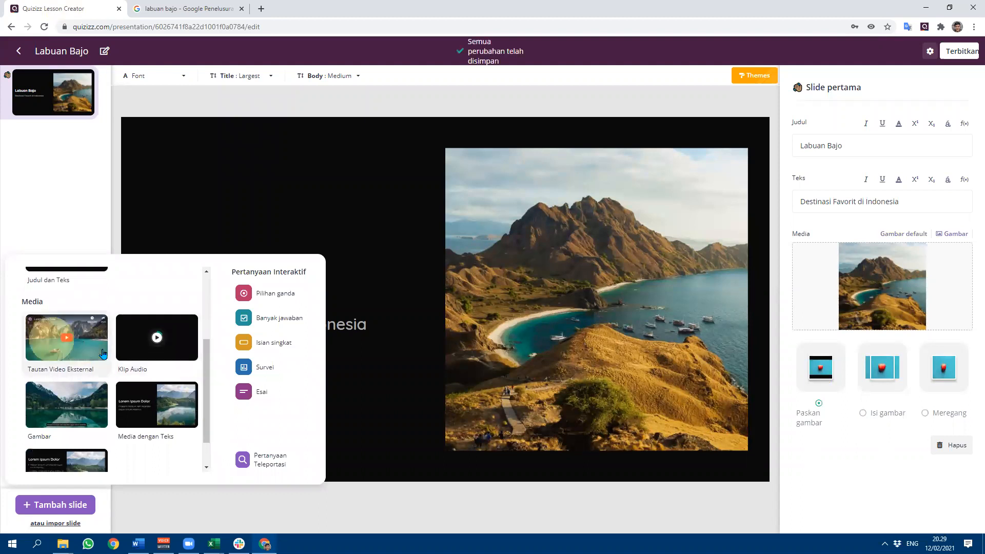
drag(209, 370, 210, 394)
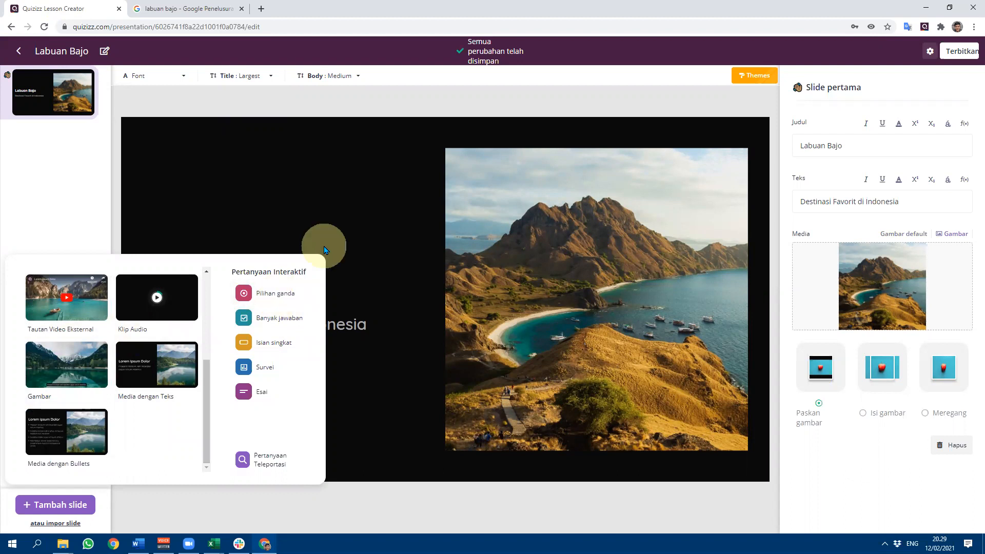
drag(209, 394, 210, 292)
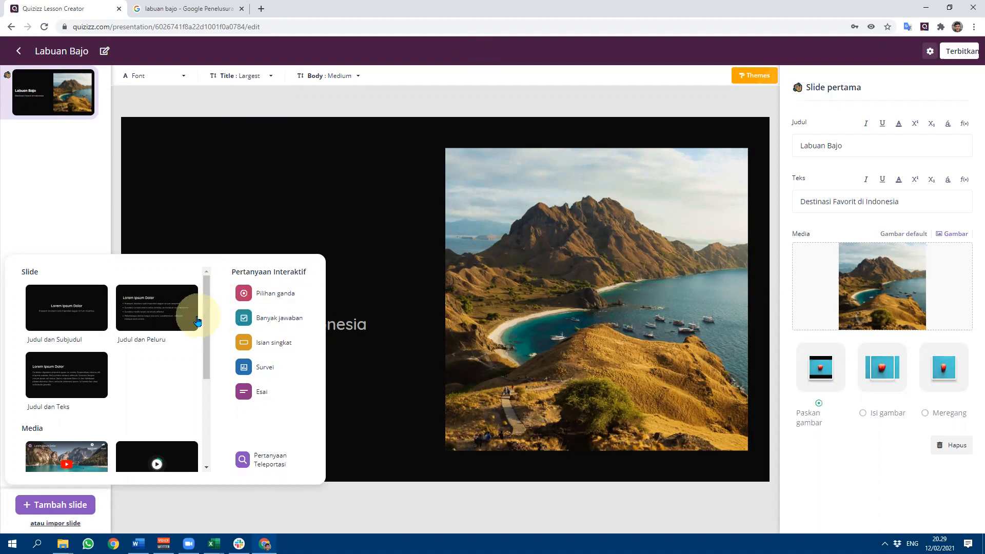
drag(206, 315, 208, 398)
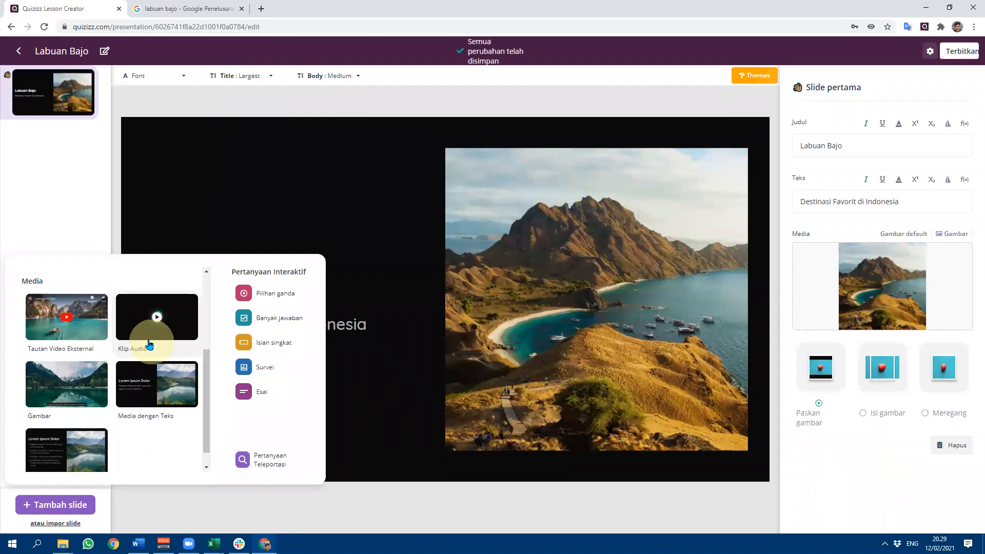
scroll(204, 369, down, 1)
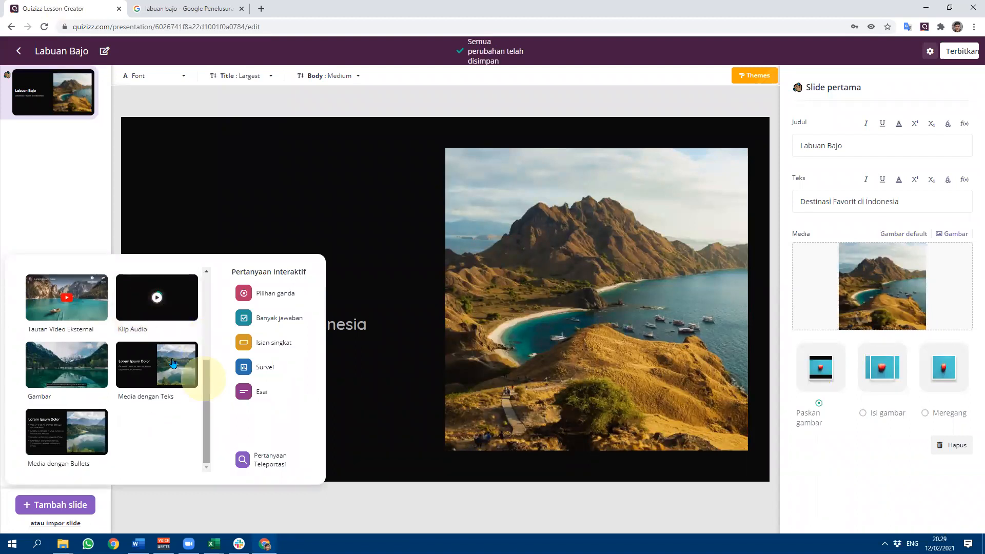
Enlarge the page and compare the media layouts, from external video link and audio clip to image, media with text and media with bullets.
scroll(83, 348, up, 10)
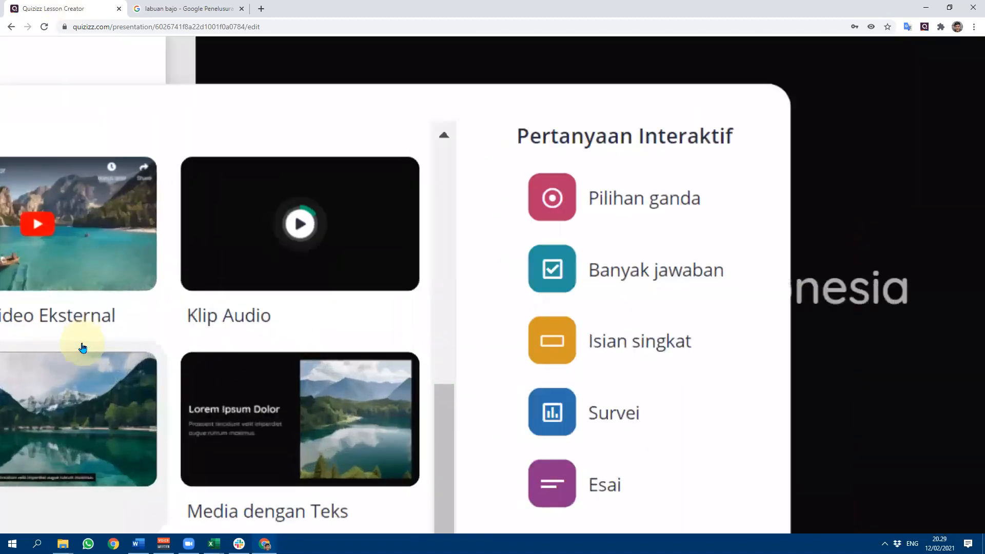
scroll(82, 348, left, 3)
scroll(169, 354, down, 3)
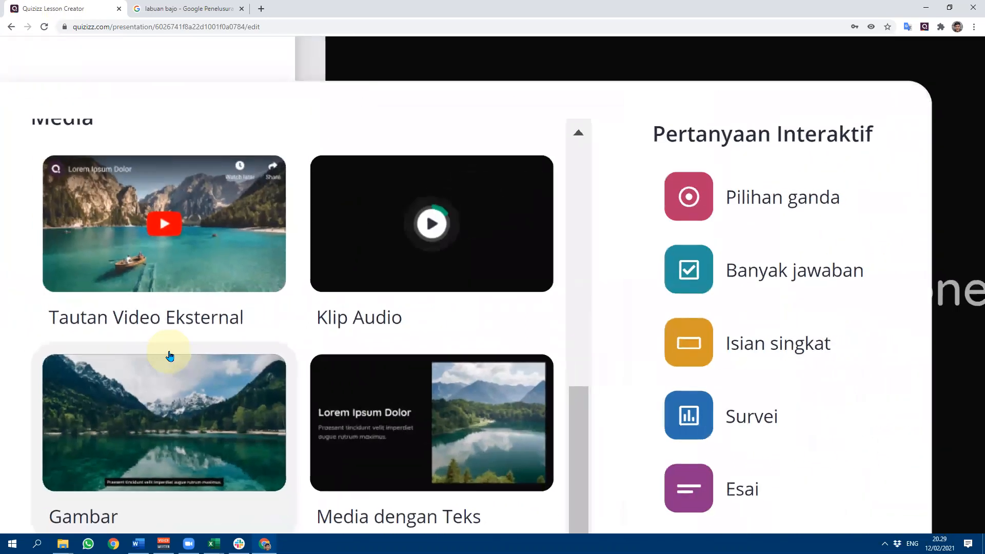
scroll(169, 354, down, 1)
scroll(276, 360, down, 1)
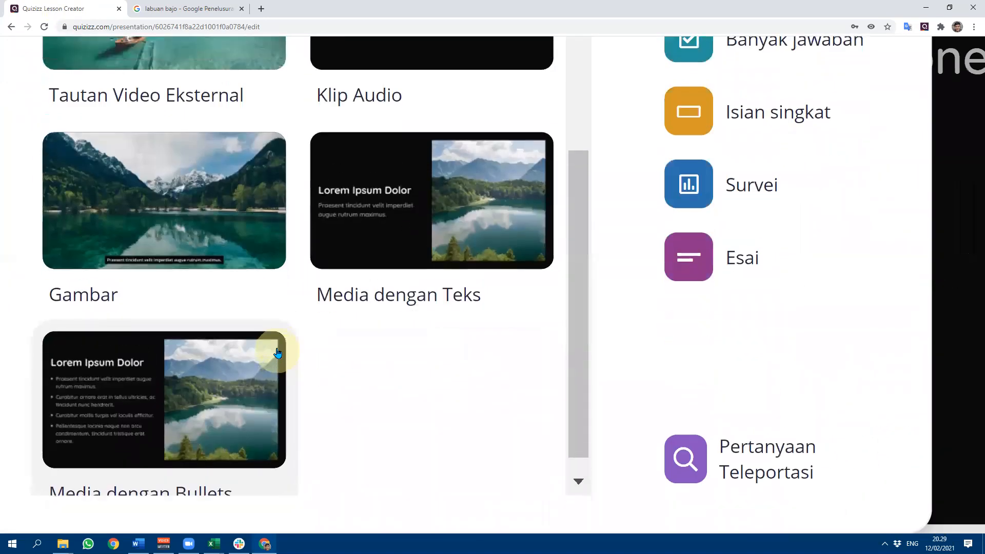
scroll(269, 348, up, 1)
scroll(255, 226, up, 2)
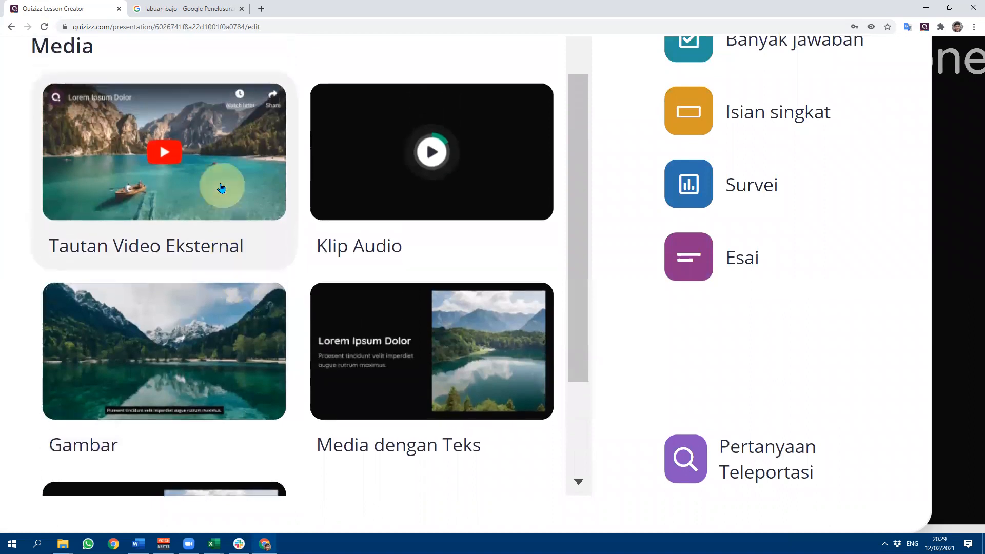
scroll(198, 337, down, 2)
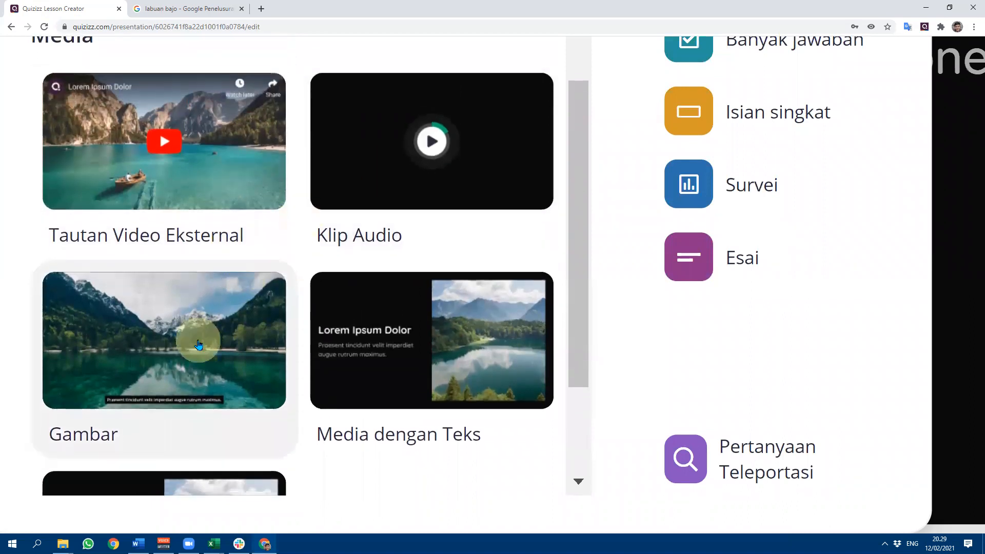
scroll(243, 349, down, 3)
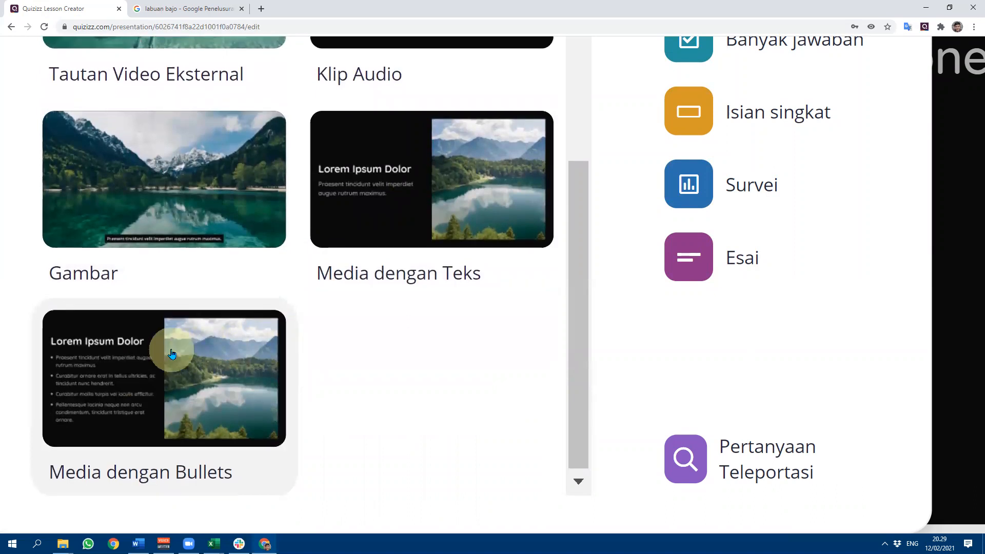
scroll(215, 377, up, 1)
scroll(245, 382, down, 1)
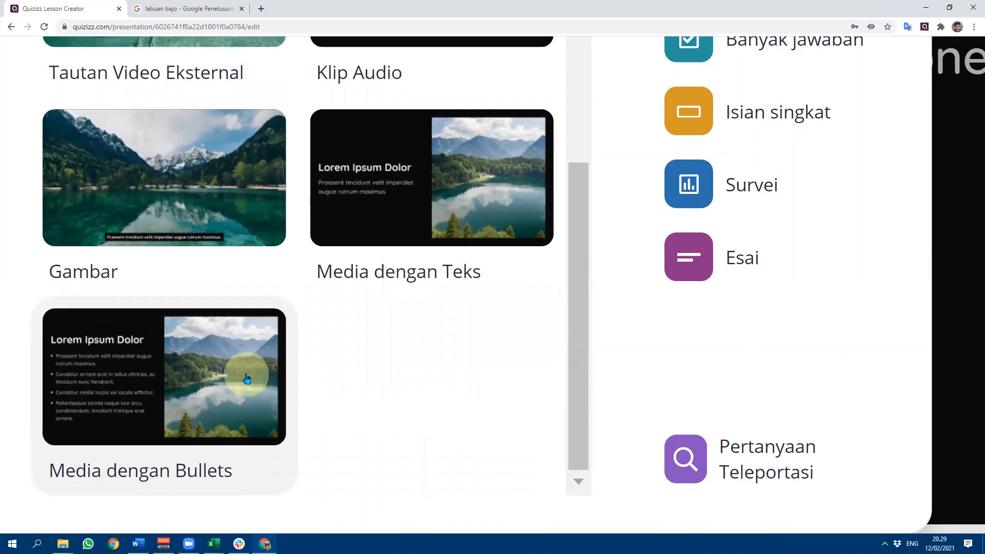
scroll(247, 378, up, 5)
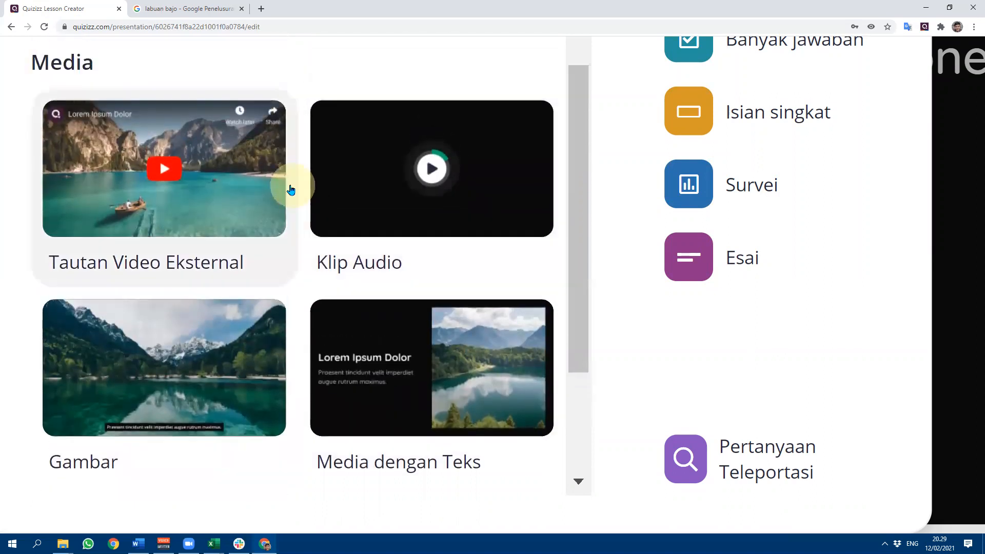
scroll(264, 190, down, 1)
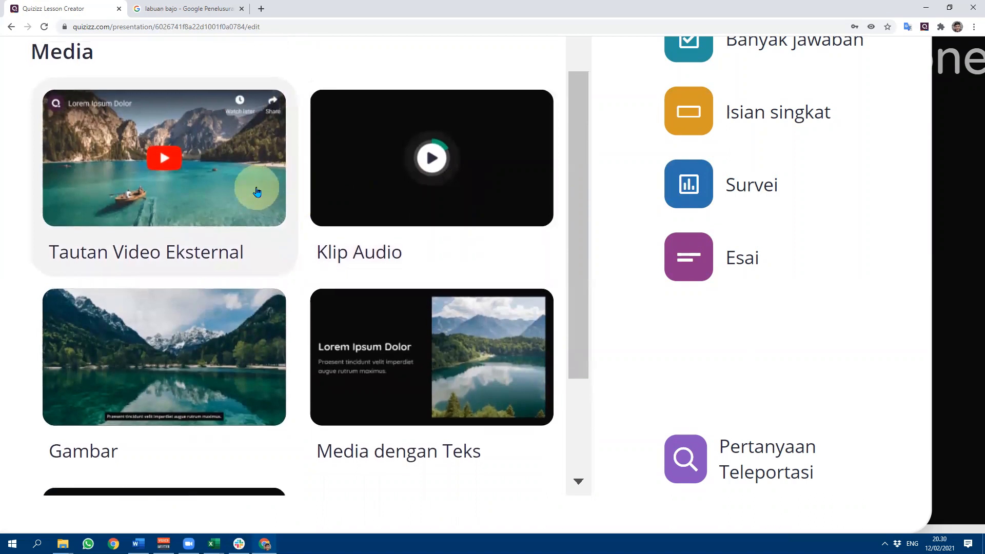
scroll(257, 192, down, 2)
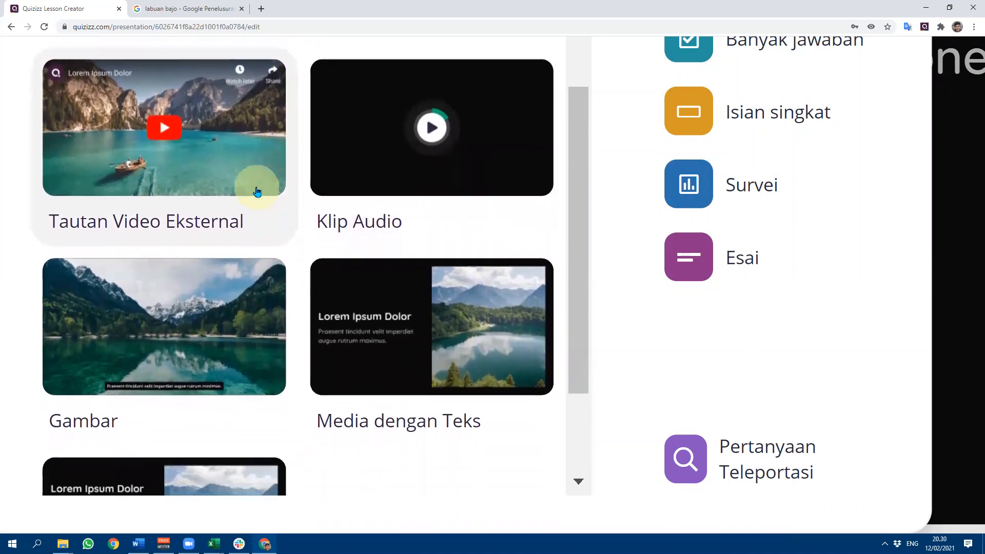
scroll(257, 192, down, 2)
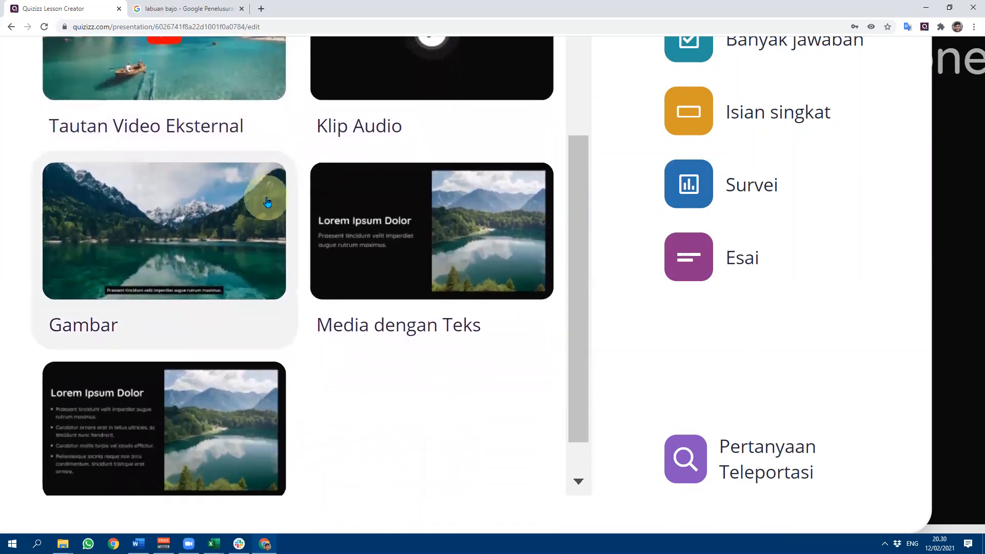
scroll(267, 207, down, 1)
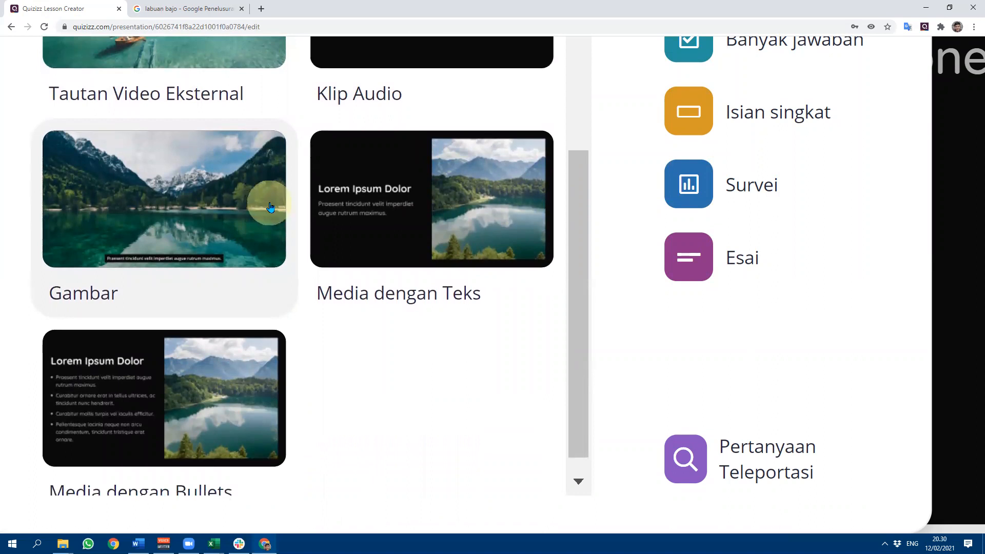
scroll(270, 207, down, 1)
scroll(224, 202, down, 2)
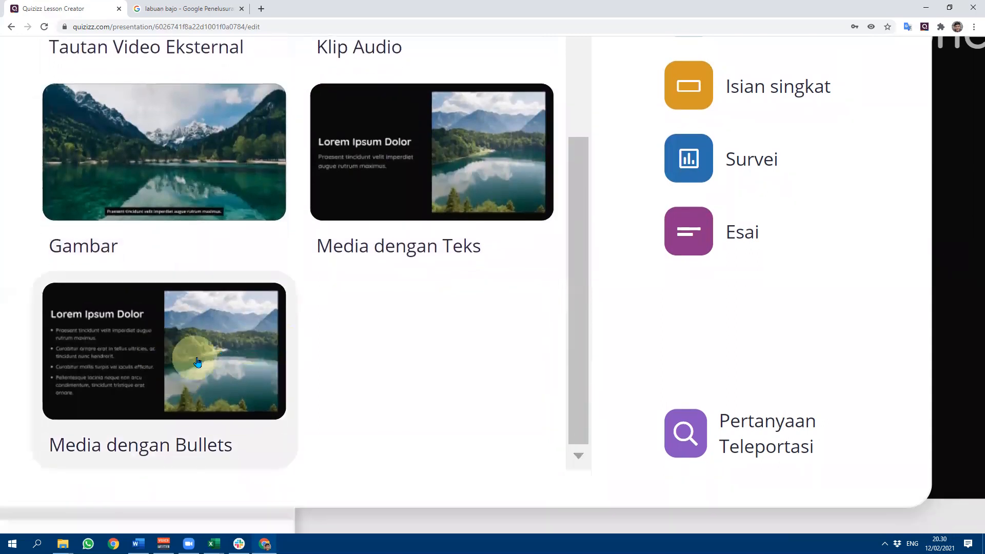
Add a "Media dengan Bullets" slide and title it "Fakta Menarik tentang Labuan Bajo".
click(208, 356)
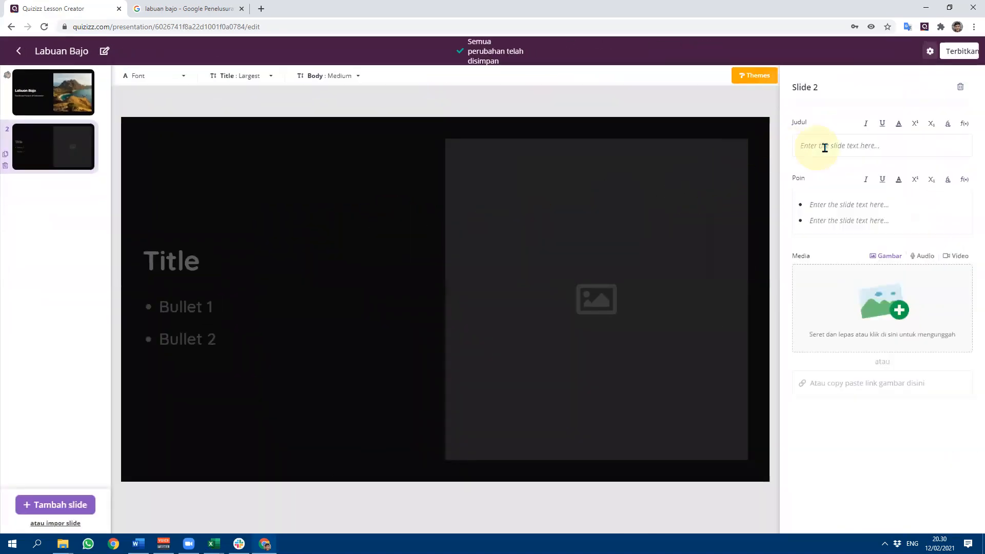
text(F)
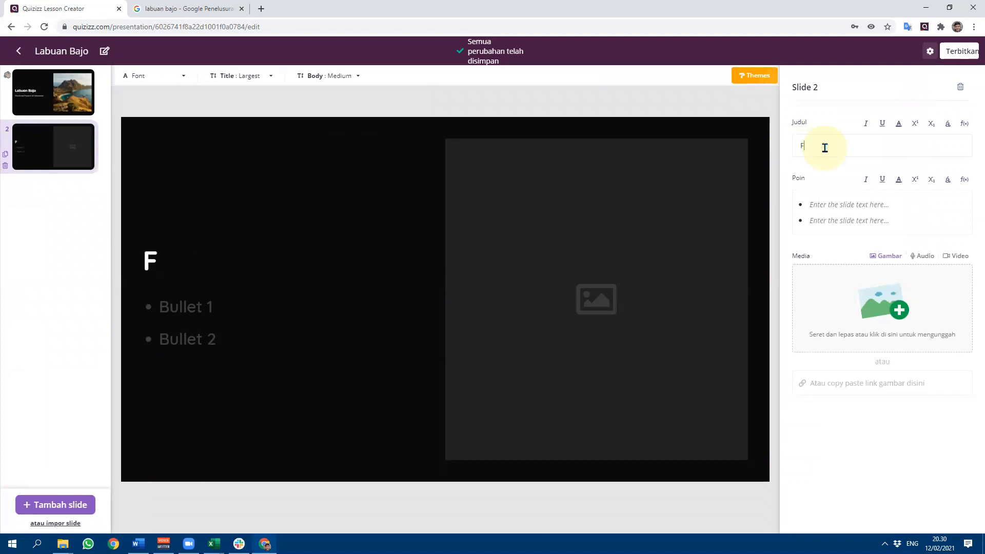
text(akta Mena)
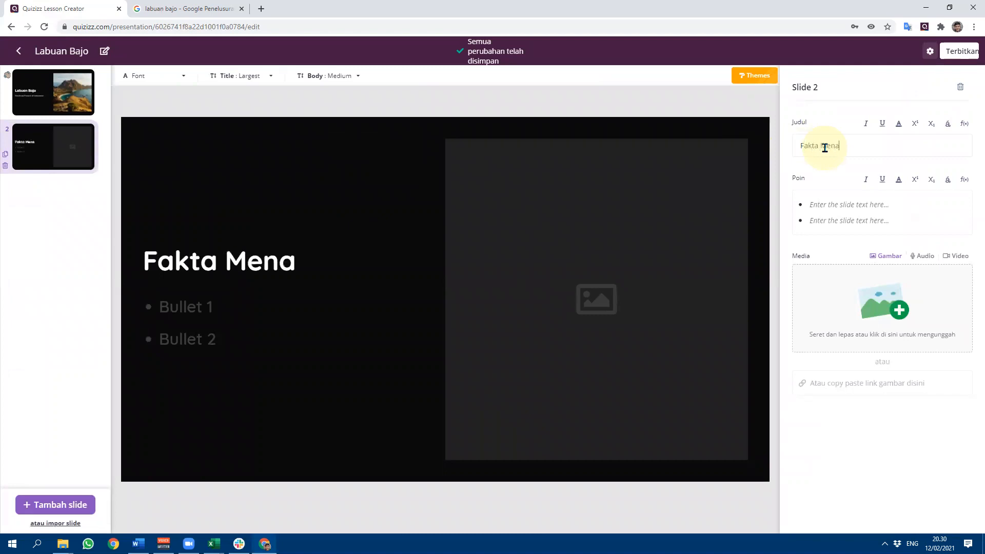
text(rik te)
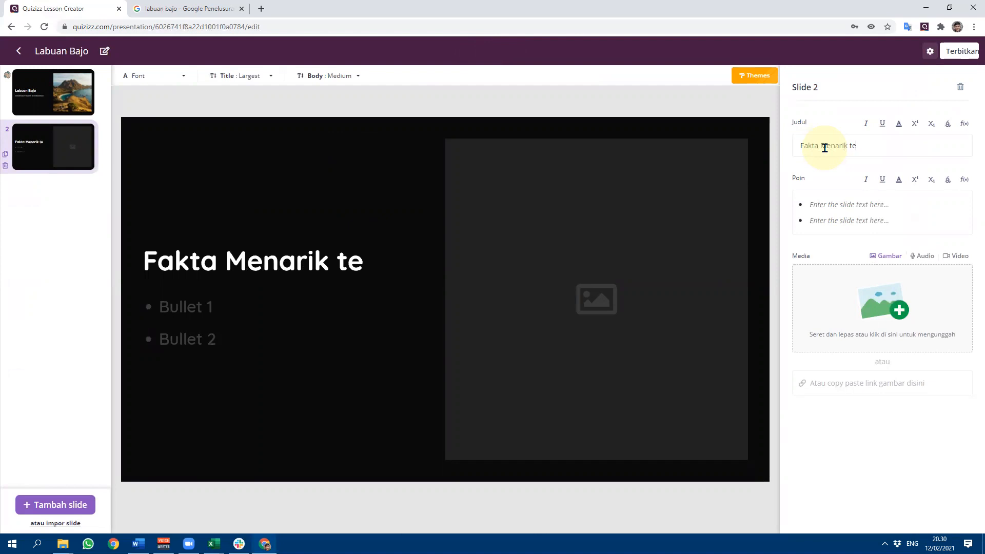
text(ntang Labuan Bajo)
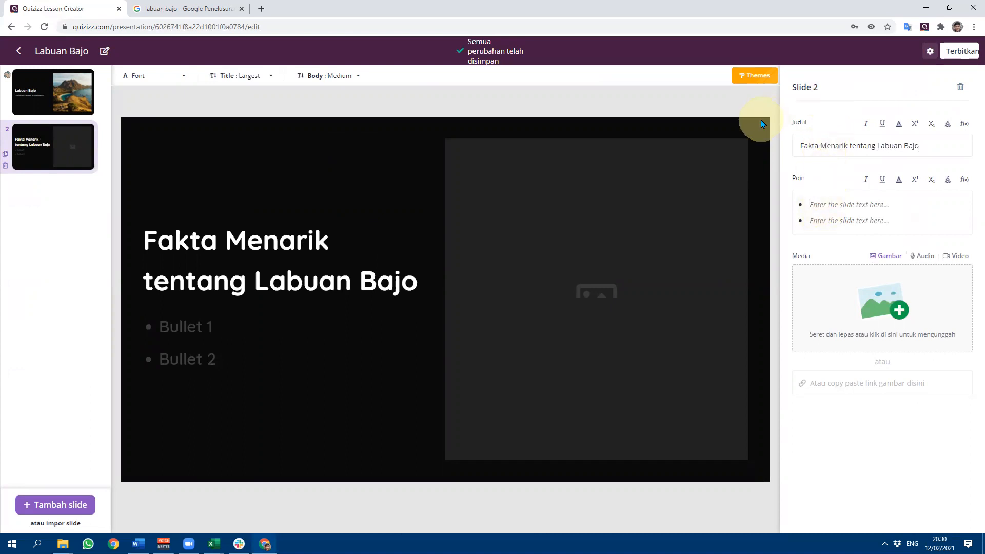
Fill in slide 2's bullet points: "Terletak di NTT", "Banyak orang yang berasal dari Makassar" and "Terdapat Komodo".
key(Tab)
text(Terle)
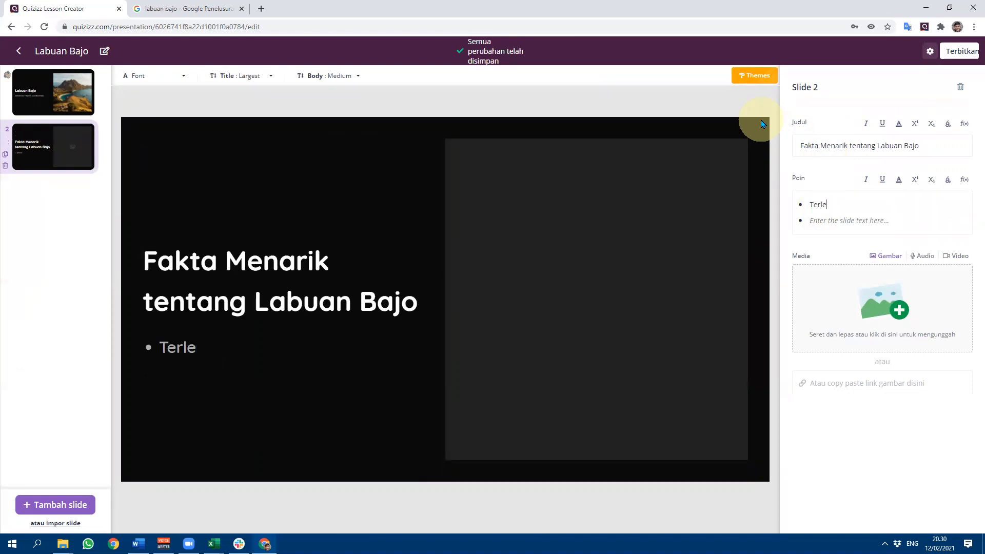
text(aktak di NTT)
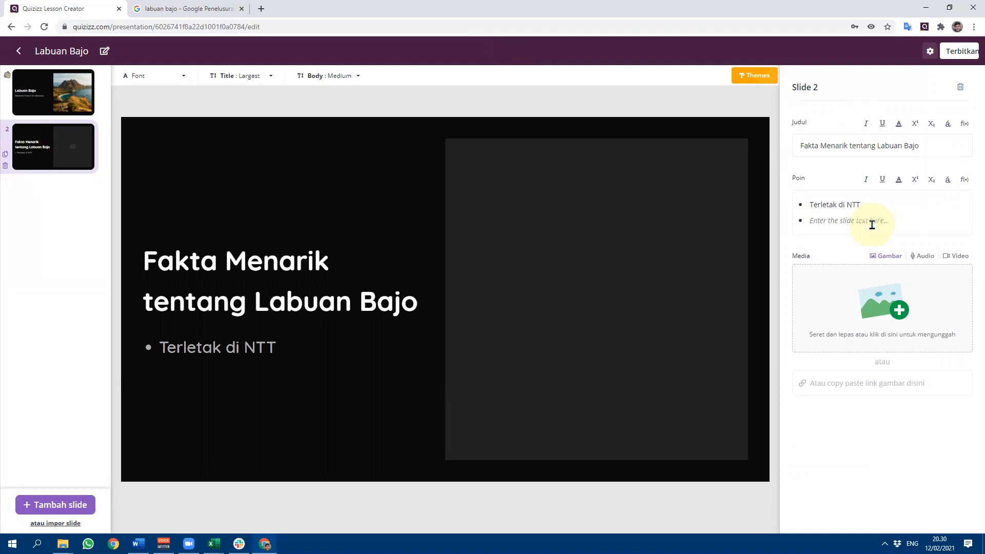
text(Banyak )
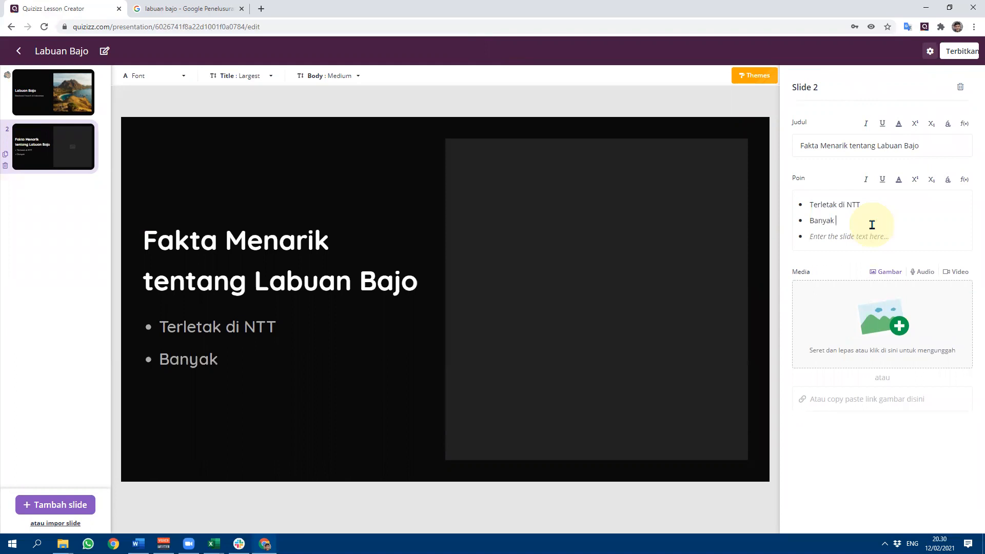
text(ora)
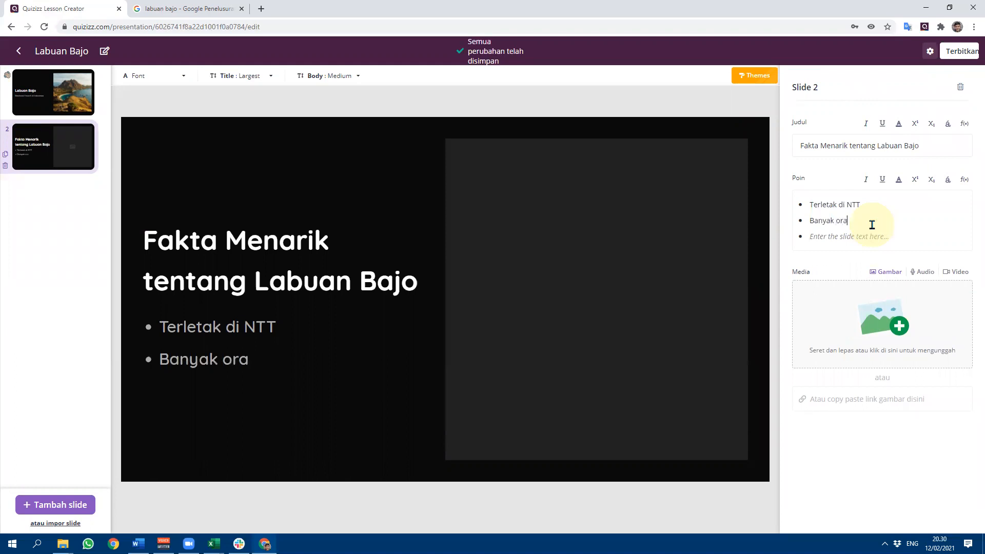
text(ng yang berasal)
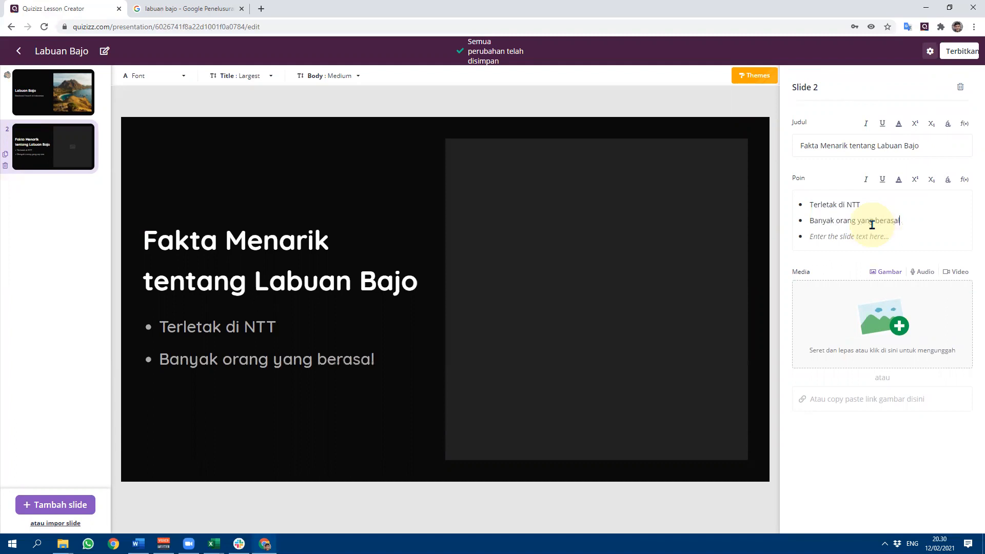
text( dari Makassar)
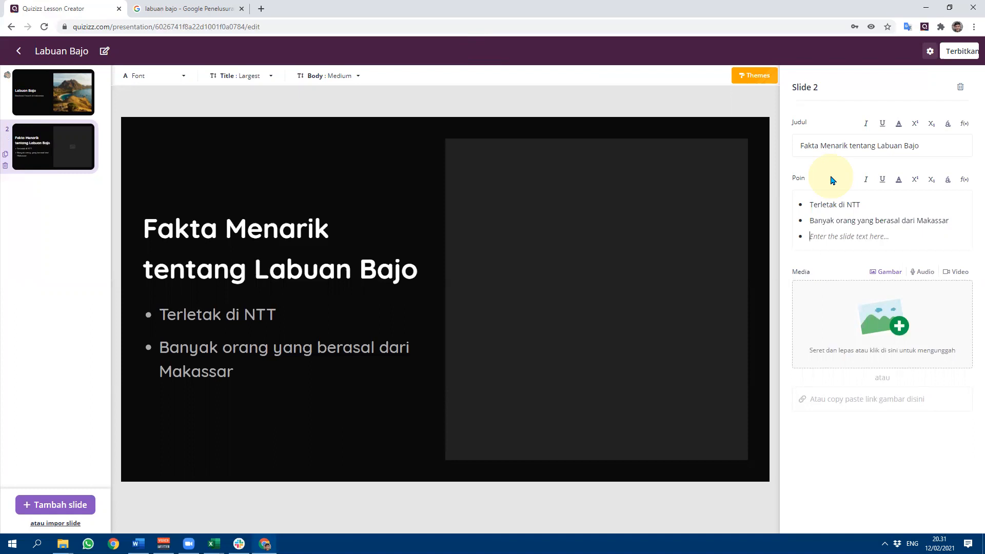
text(Terdapat)
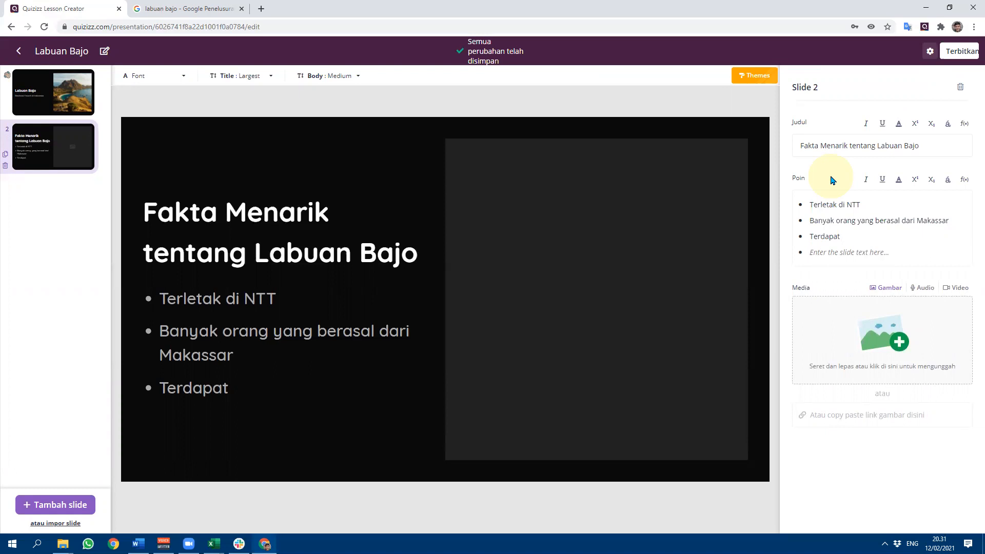
text(Komodo)
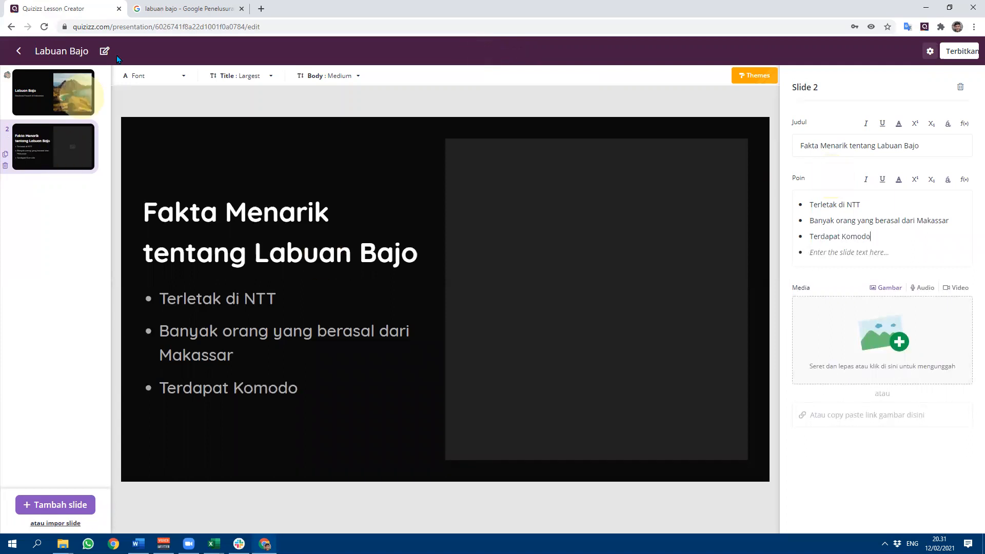
In the Google image results for Labuan Bajo, compare photos and copy the image address of the wooden pier picture.
click(187, 9)
click(454, 264)
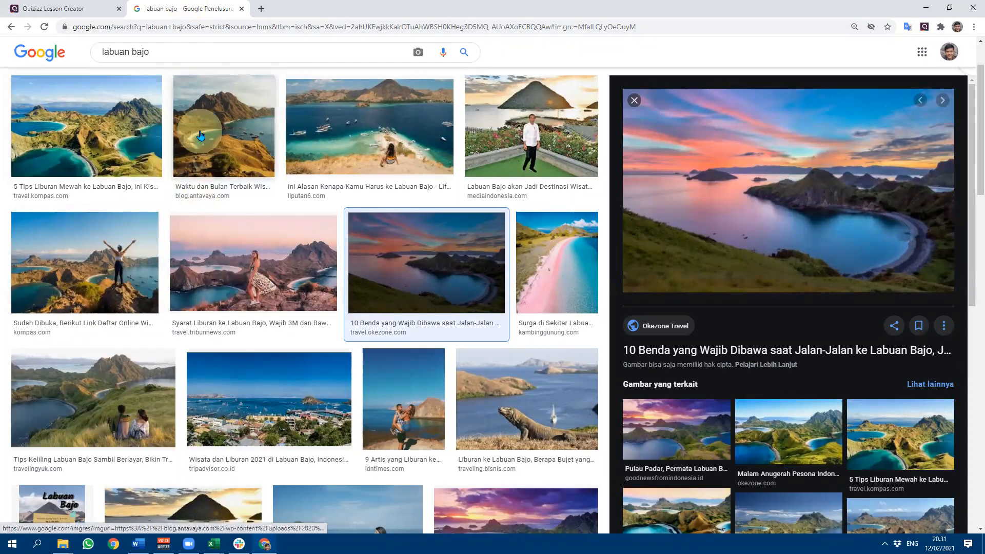
scroll(237, 326, down, 6)
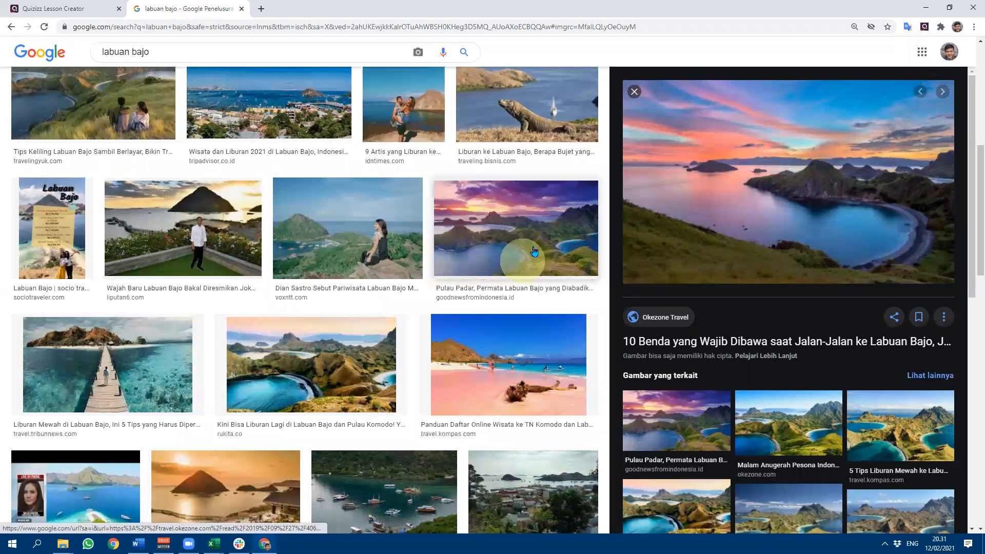
click(464, 331)
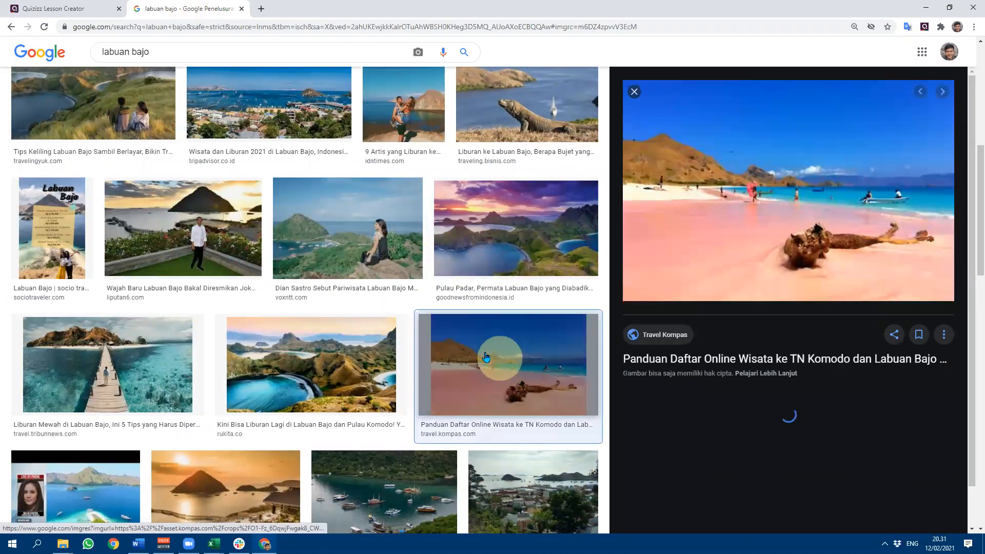
click(108, 364)
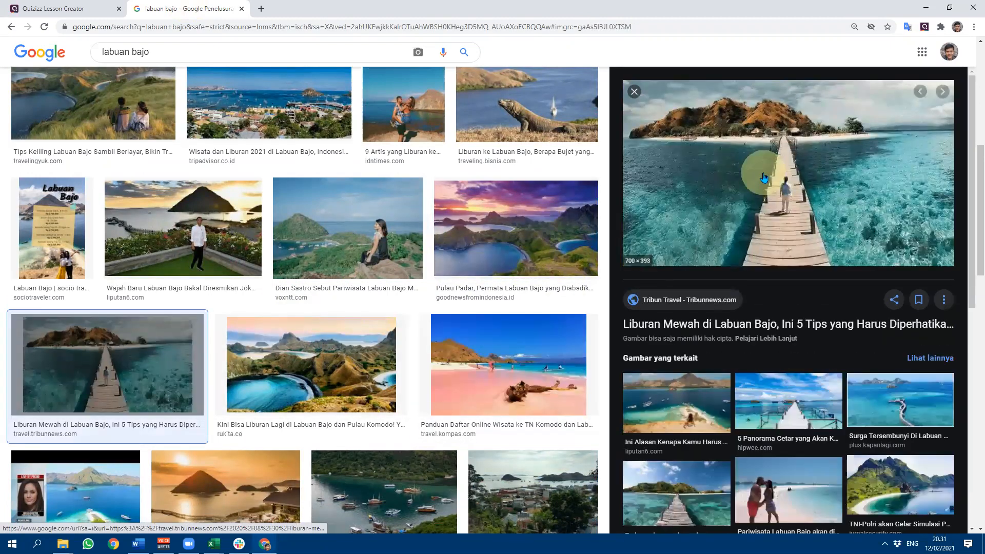
right_click(764, 178)
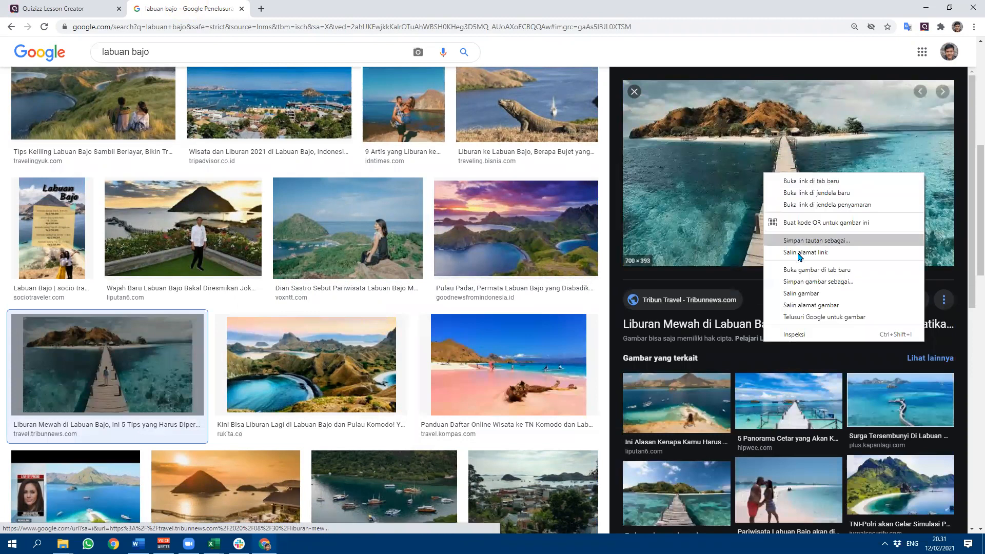
click(814, 304)
Return to the Quizizz lesson and insert the copied image link as slide 2's picture.
key(ctrl+Tab)
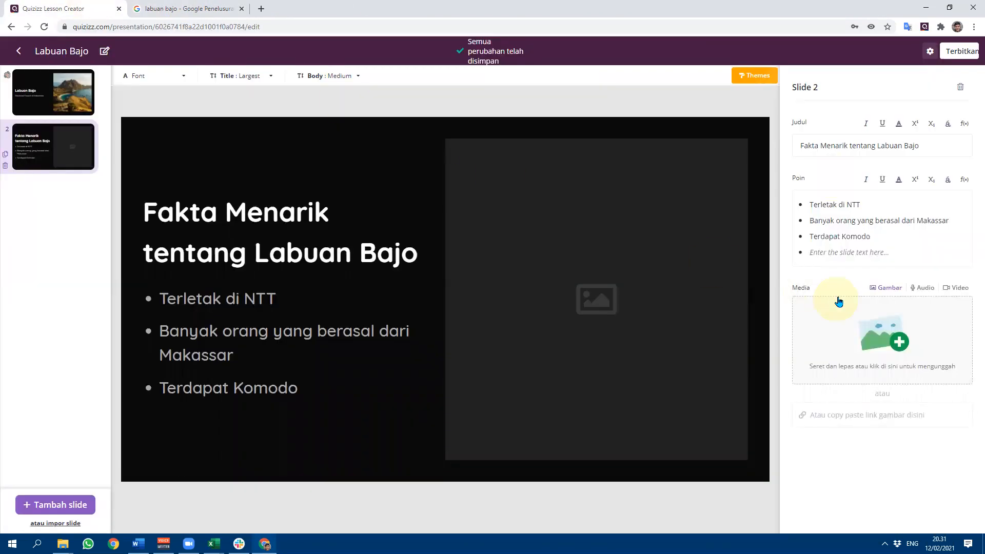
click(864, 415)
right_click(865, 416)
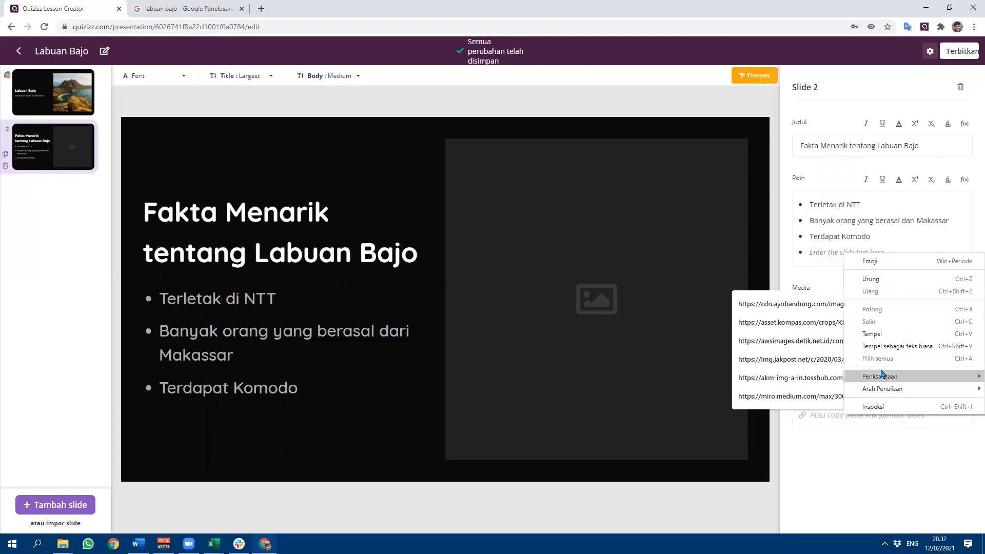
click(882, 334)
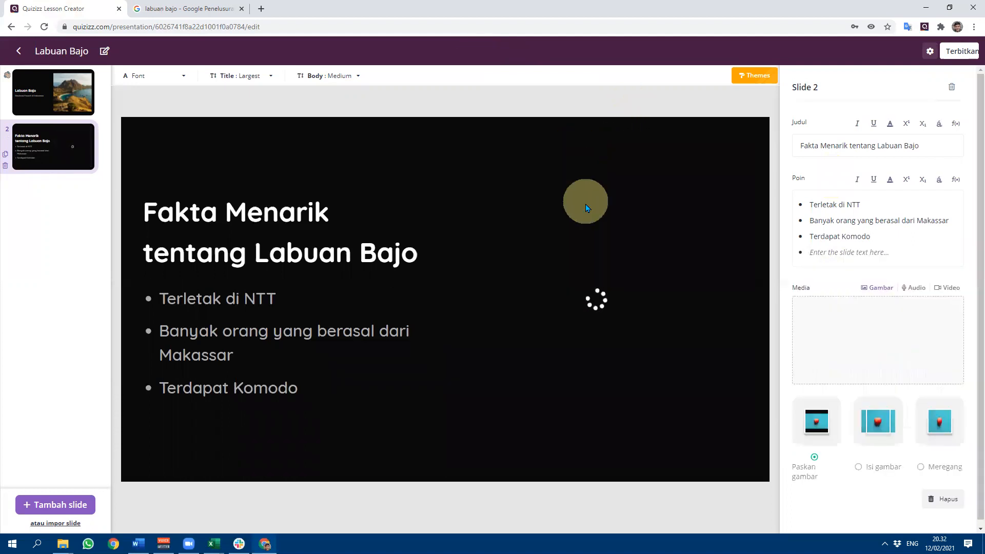
Compare the fit options for slide 2's picture and set it to "Isi gambar".
click(881, 433)
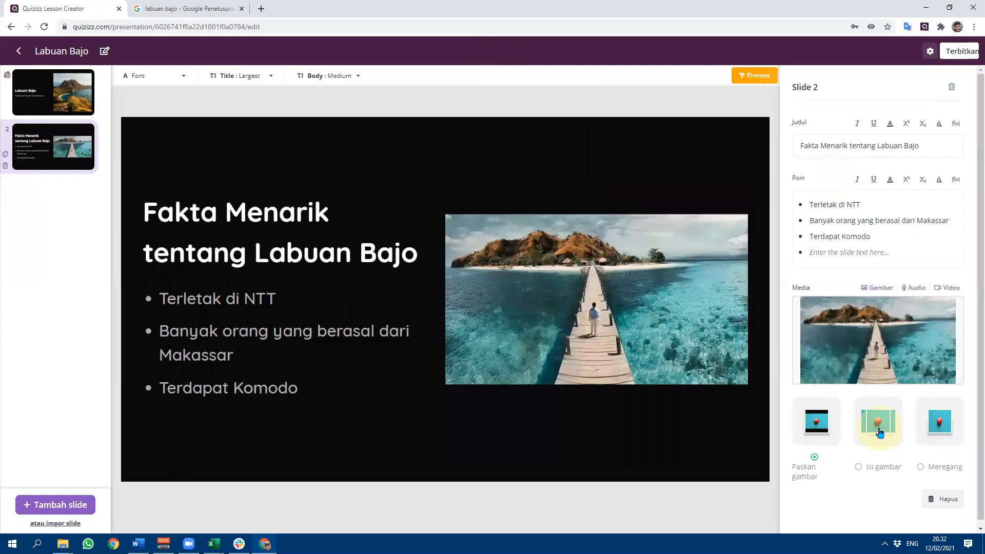
click(937, 430)
click(884, 429)
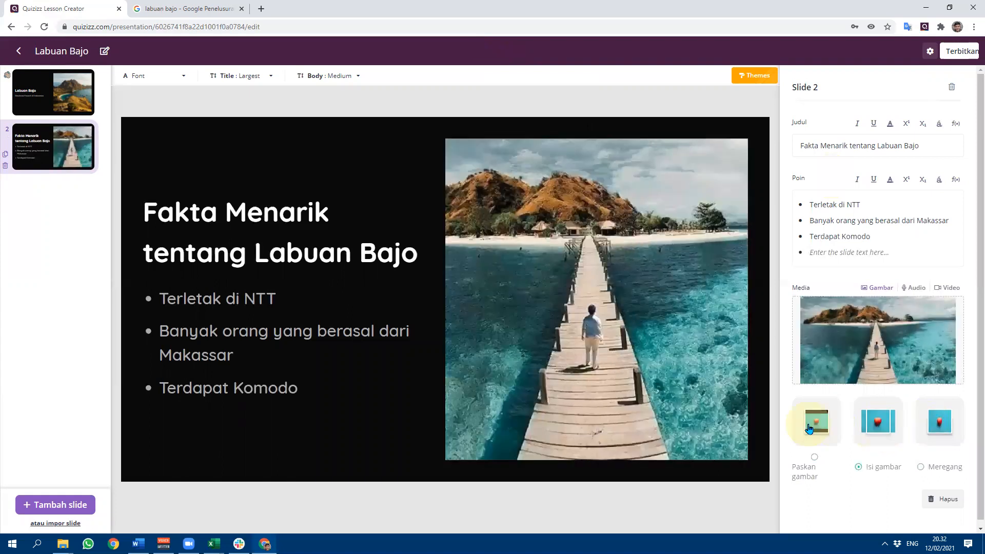
click(817, 429)
click(874, 419)
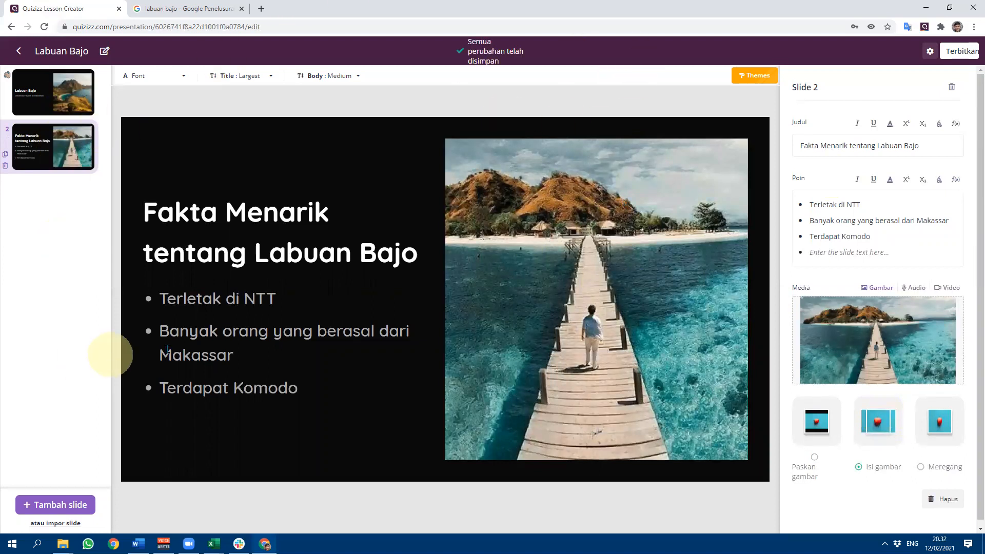
Add a "Judul dan Teks" slide and title it "Labuan Bajo".
click(77, 498)
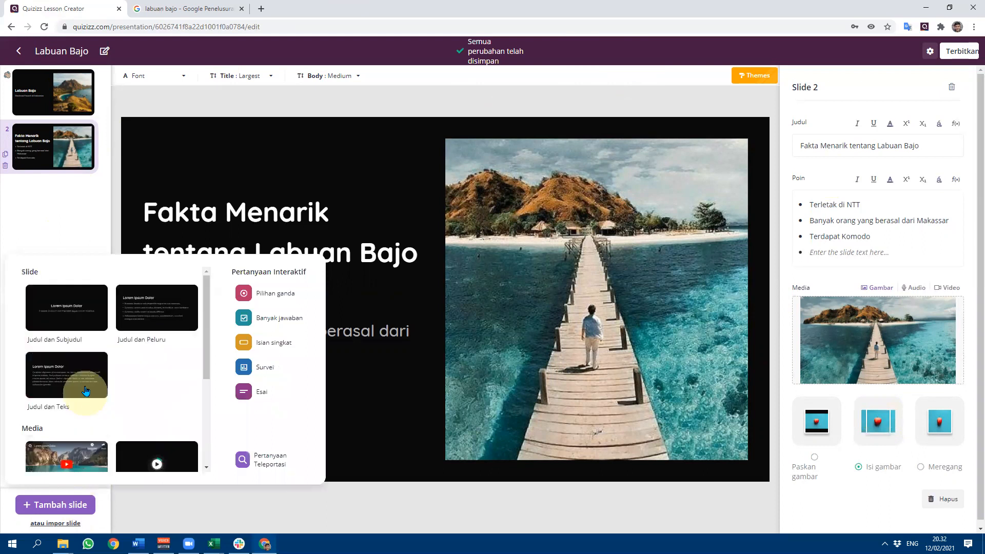
click(99, 365)
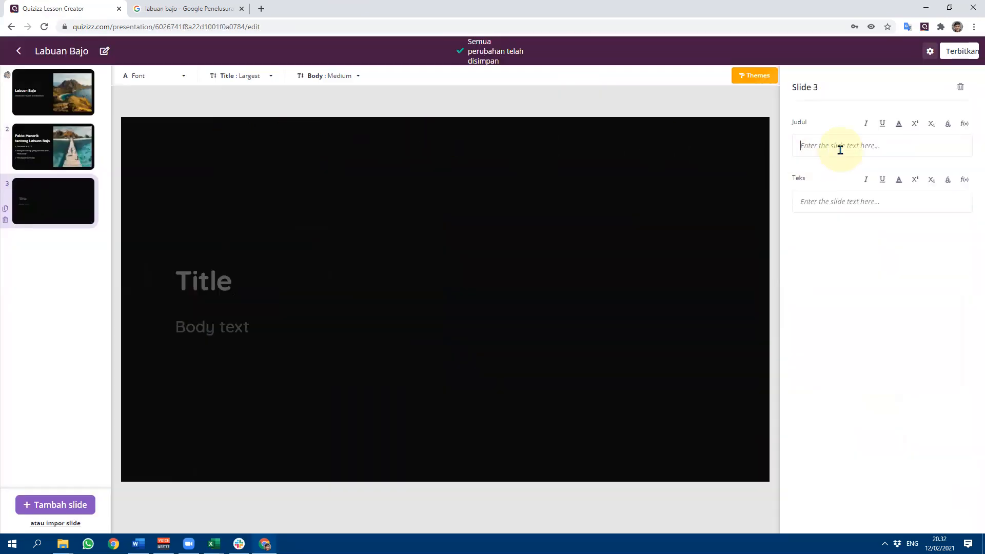
click(840, 146)
text(Labuan )
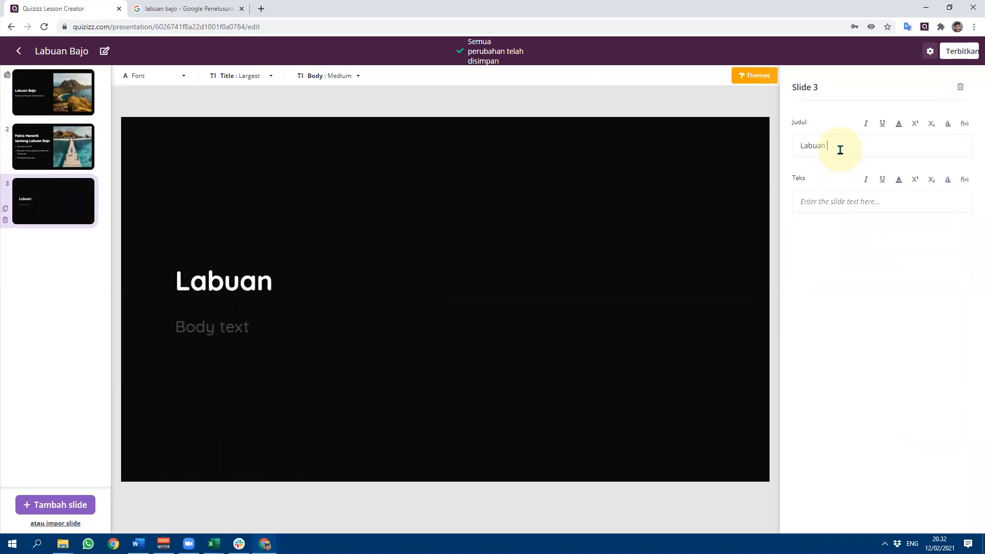
text(Bajo)
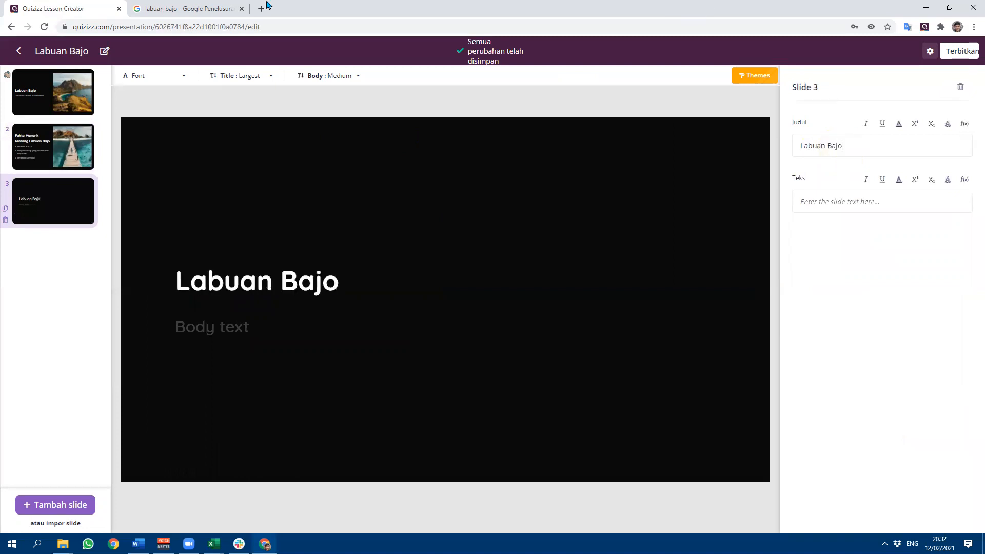
From Google's general results for Labuan Bajo, copy the description paragraph in the knowledge summary.
click(199, 5)
scroll(117, 87, up, 8)
click(127, 92)
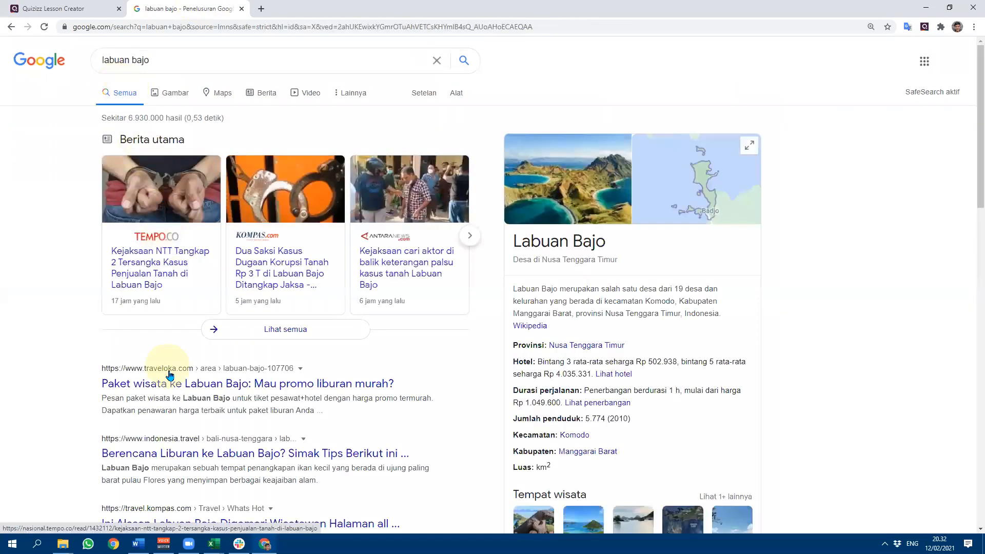
scroll(180, 426, down, 10)
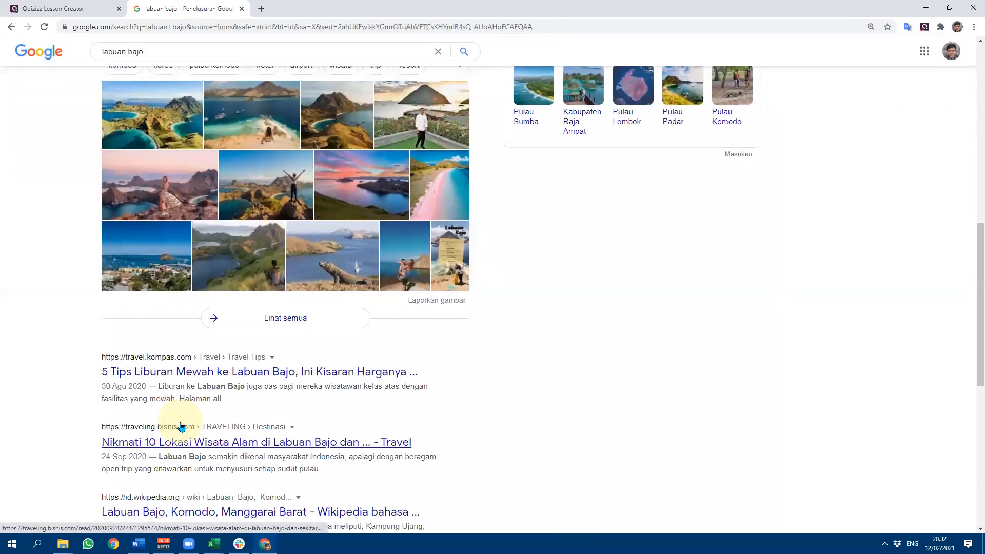
scroll(180, 427, up, 10)
click(219, 61)
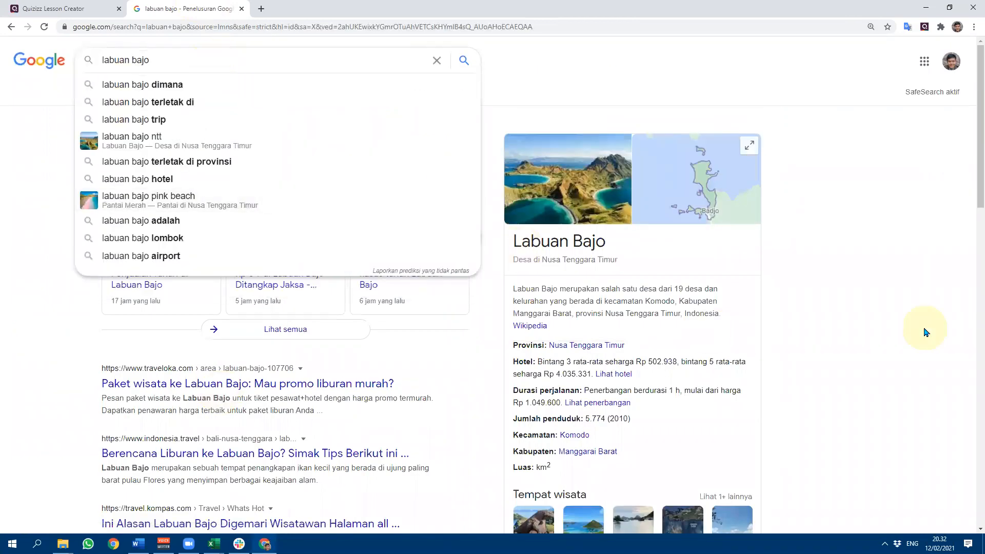
click(513, 291)
drag(512, 291, 721, 314)
key(ctrl+c)
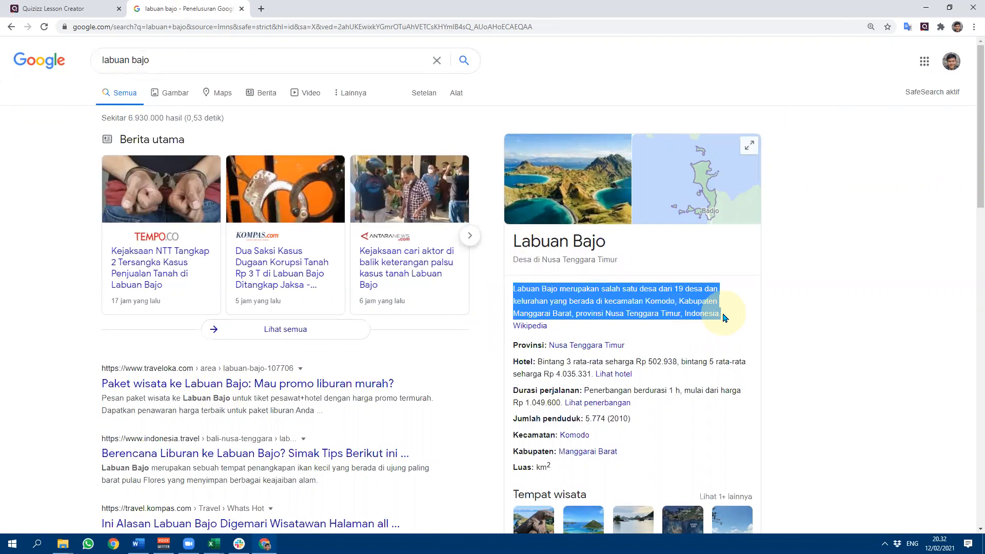
Return to the Quizizz lesson and paste the copied description as slide 3's body text.
click(54, 8)
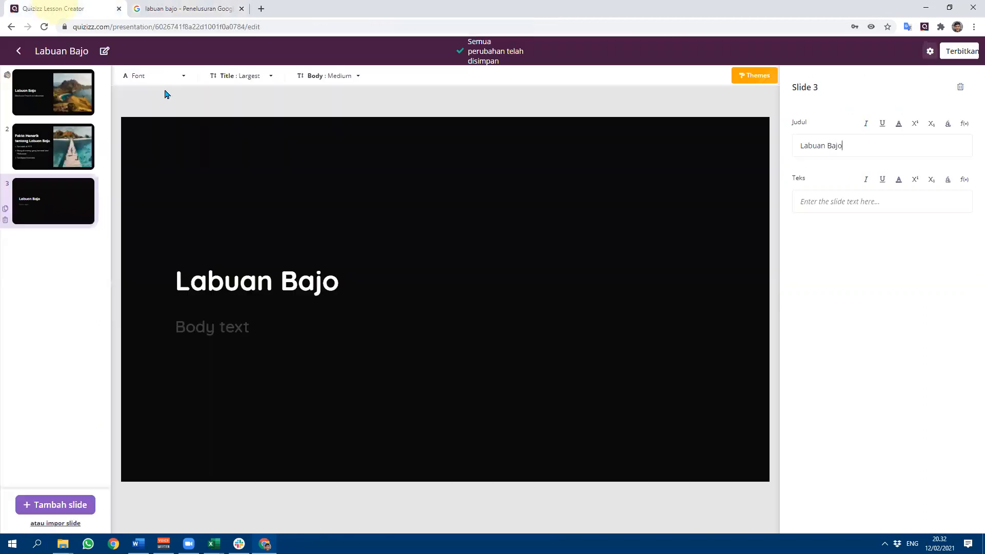
click(301, 331)
double_click(221, 331)
triple_click(221, 330)
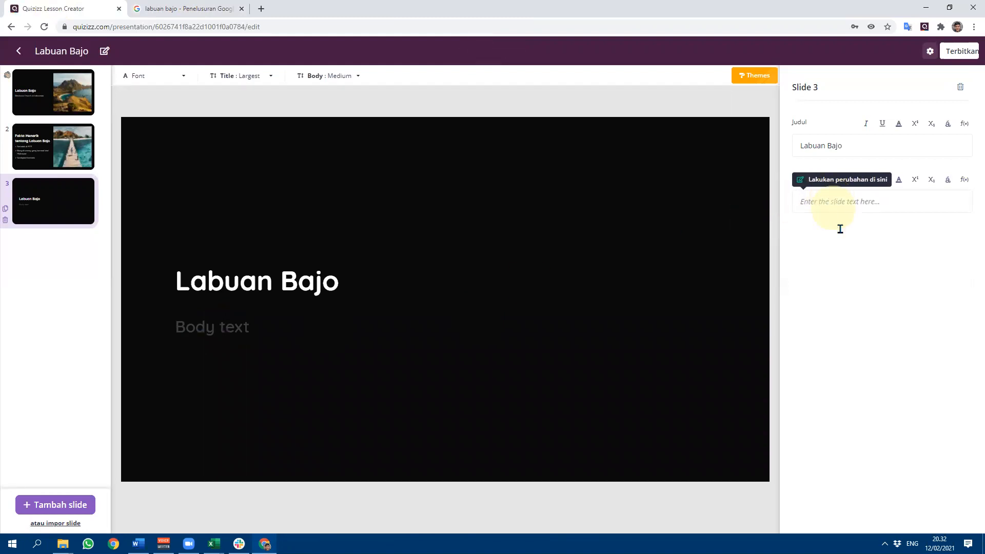
key(ctrl+v)
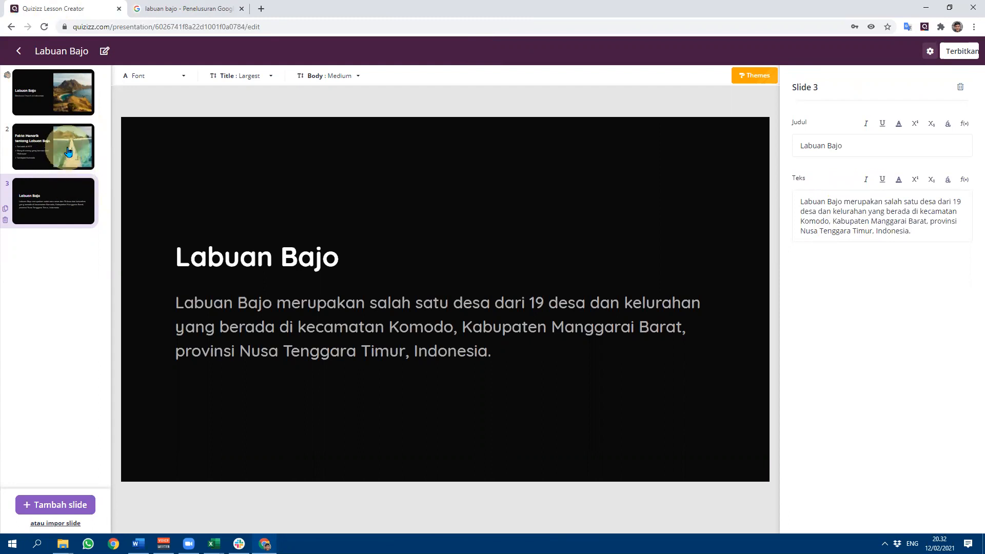
Teleport questions 1 and 4 of the "Pelatihan Wartawan Labuan Bajo" quiz into the lesson after slide 3.
click(78, 506)
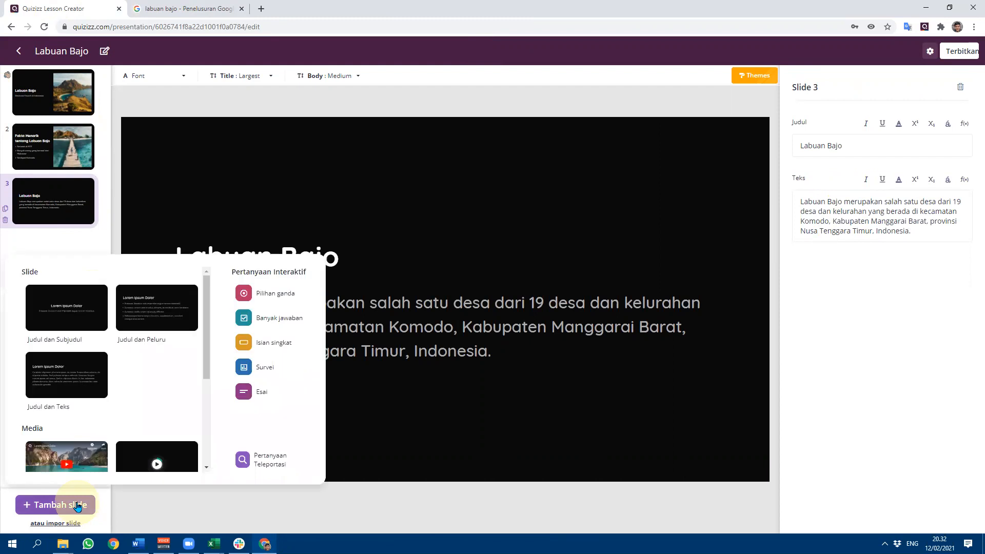
click(103, 245)
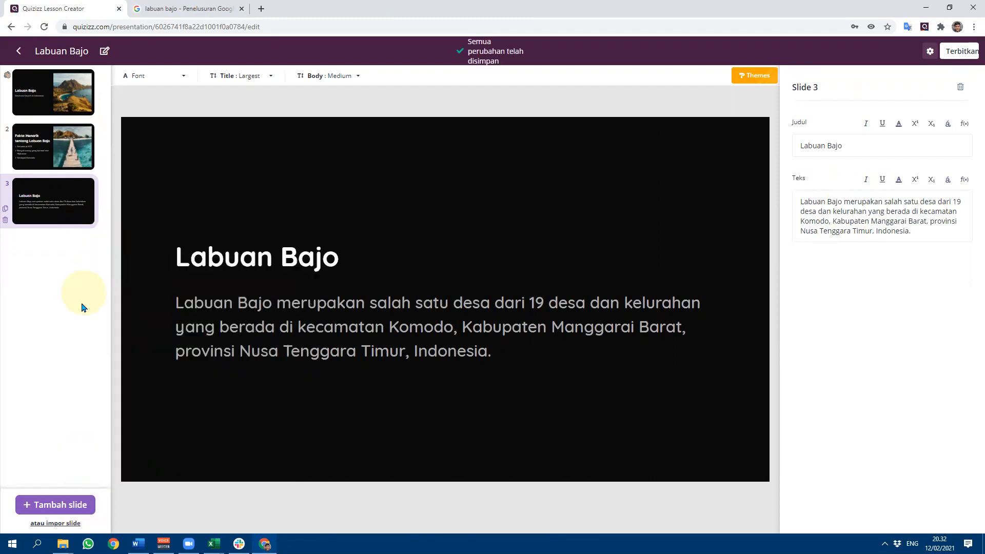
click(80, 503)
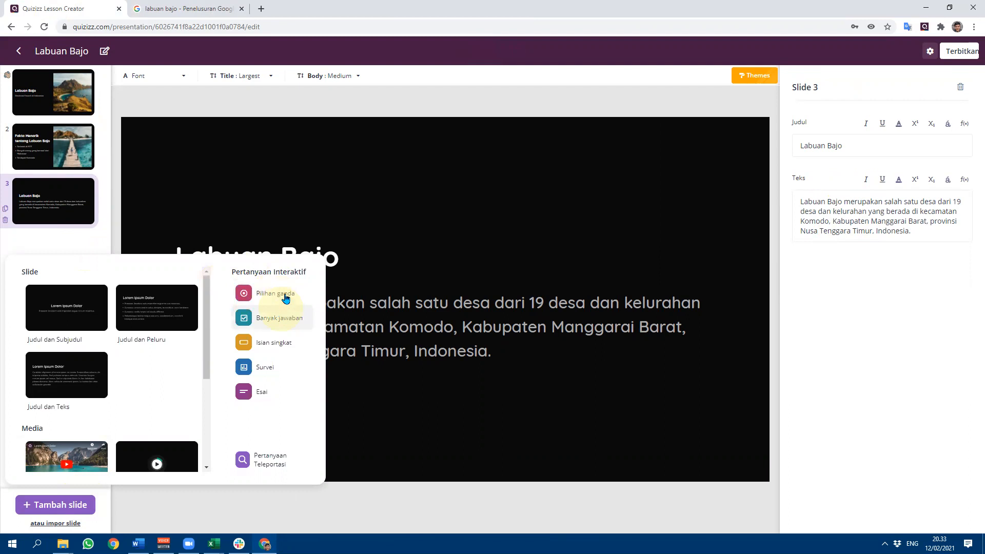
click(282, 457)
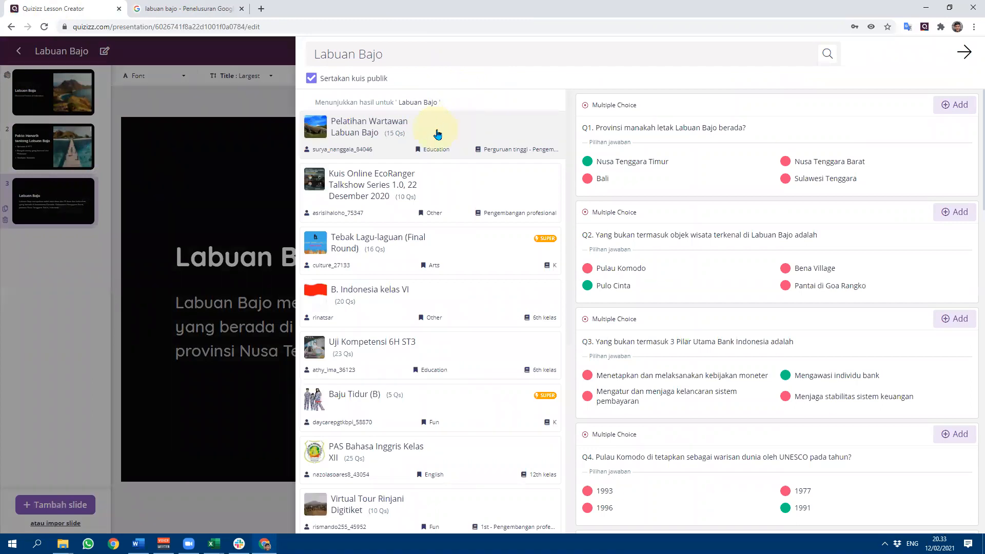
click(968, 105)
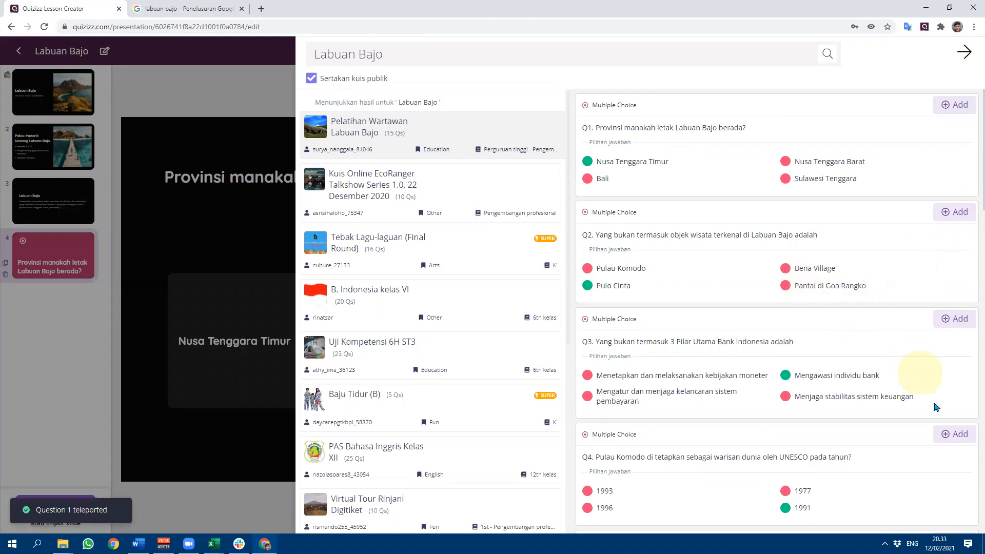
click(961, 435)
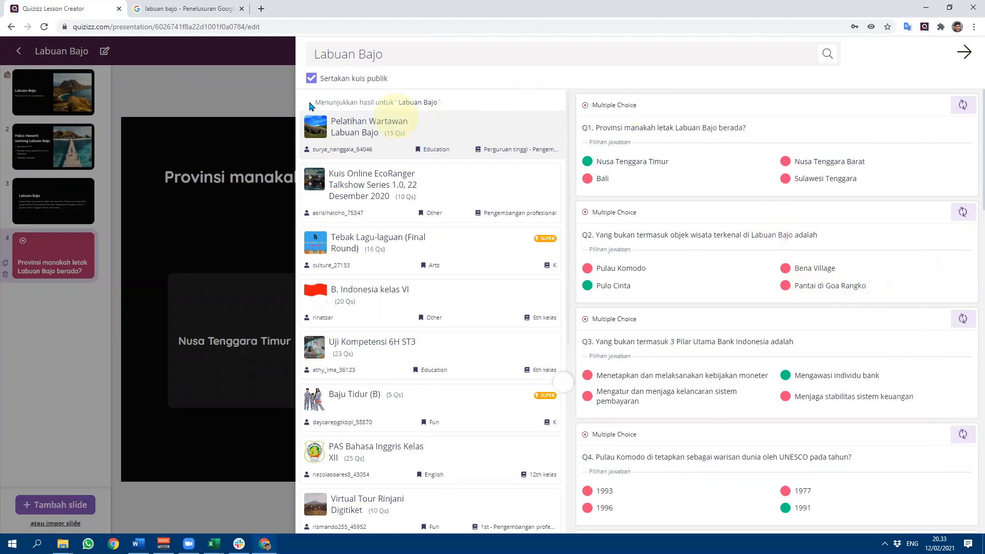
click(282, 87)
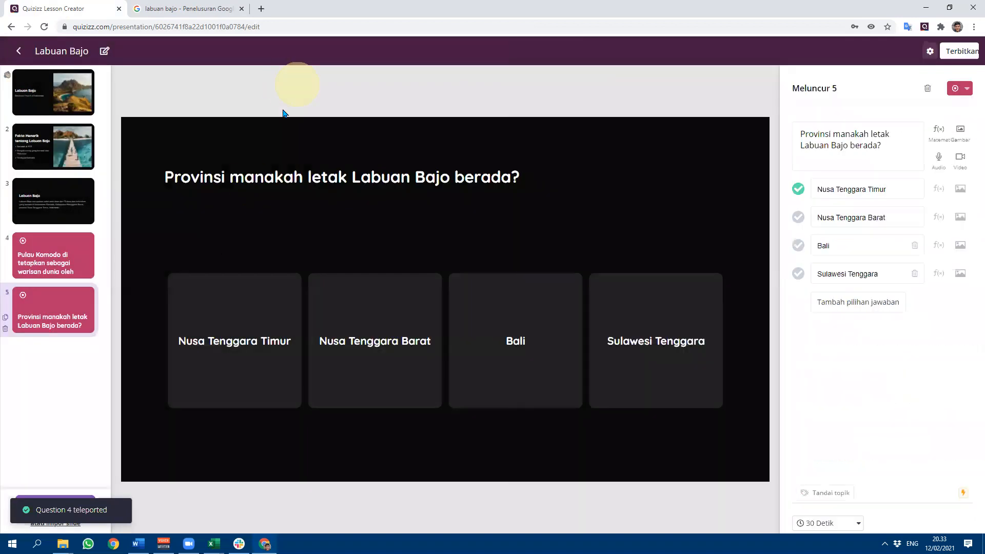
Add a "Pilihan ganda" question slide with the question text "Orang Bajo berasal dari NTT".
click(82, 504)
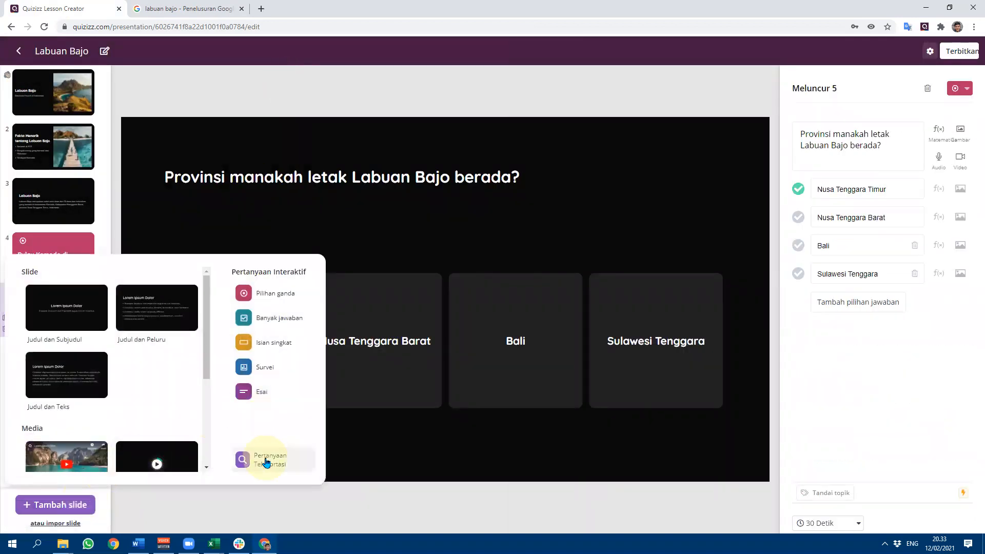
click(275, 293)
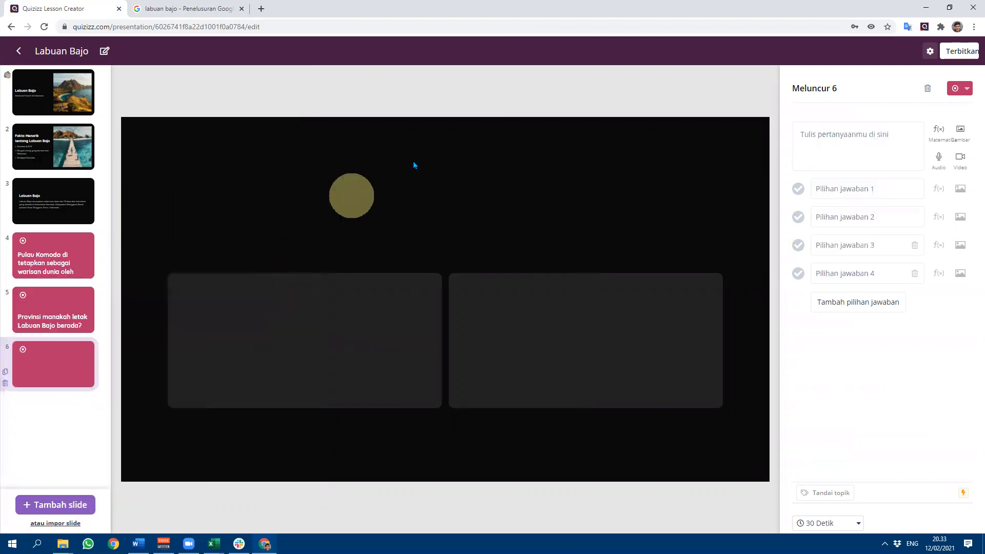
click(841, 151)
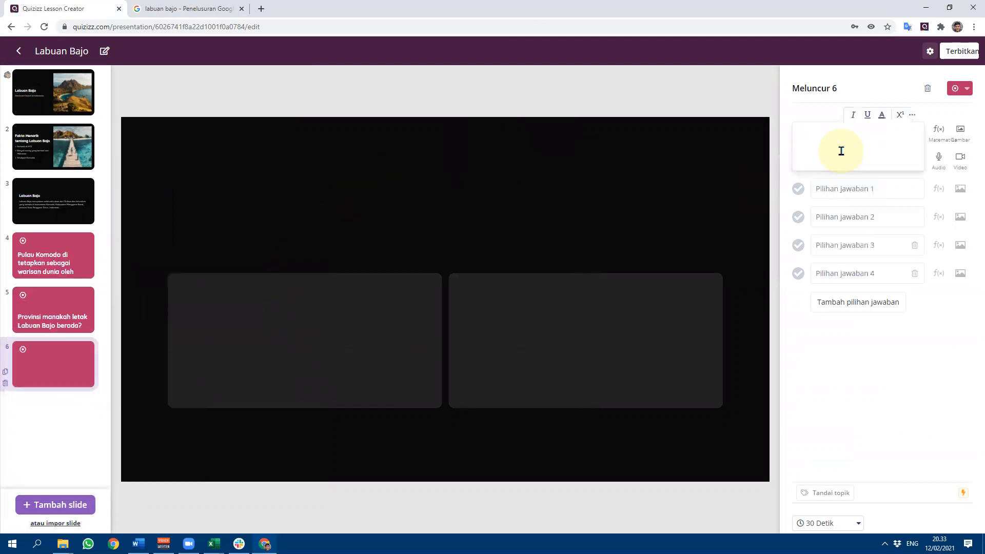
text(Orang Bajo be)
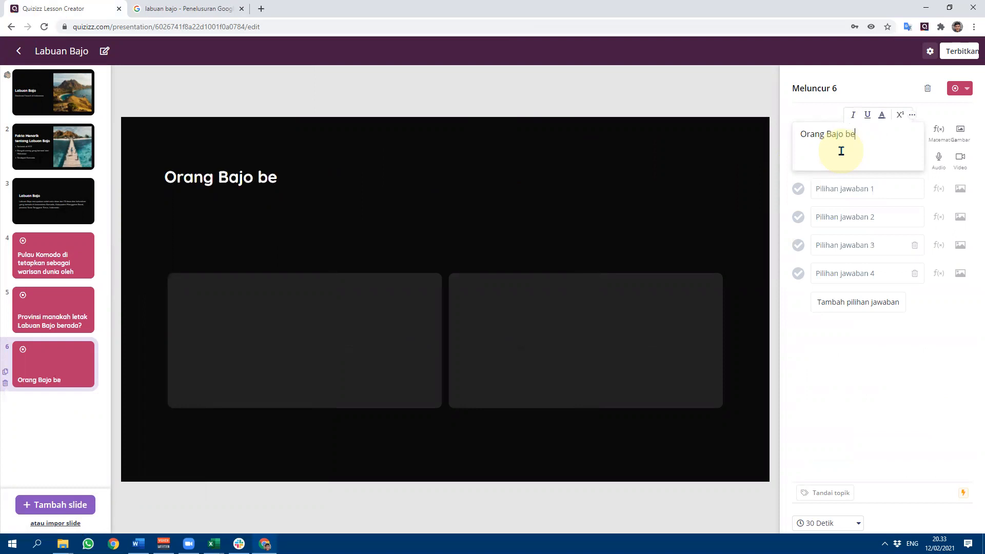
text(rasal dari NTT)
Enter "Benar" and "Salah" as the first two answer options of slide 6.
click(847, 191)
text(Benar)
click(847, 217)
text(Salah)
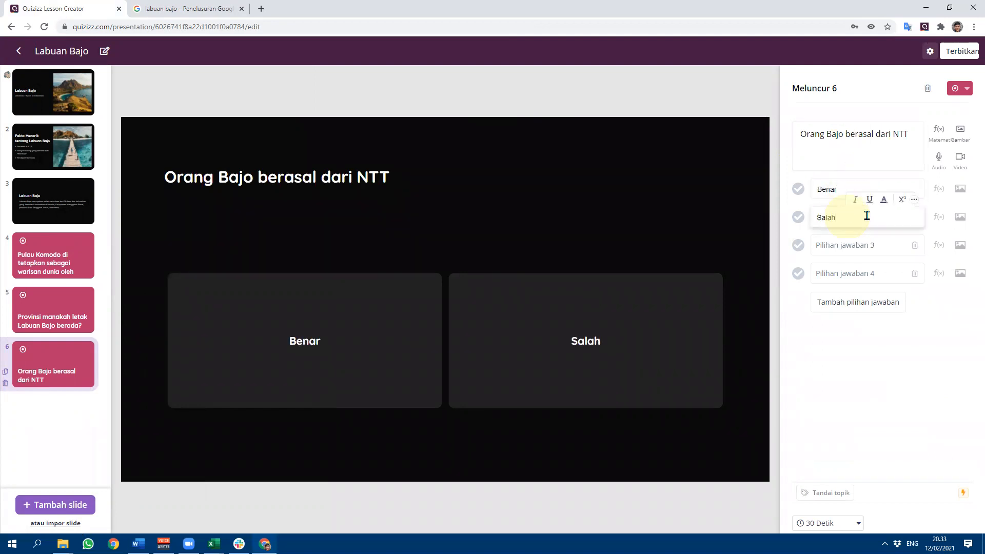
Delete the unused third and fourth answer options of slide 6 and mark "Salah" as the correct answer.
click(916, 247)
click(950, 207)
click(917, 247)
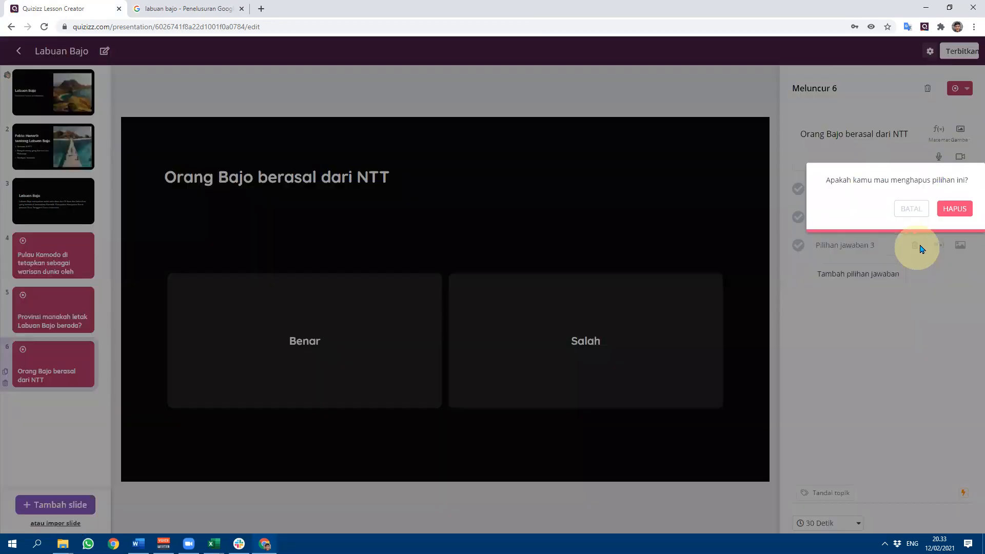
click(949, 209)
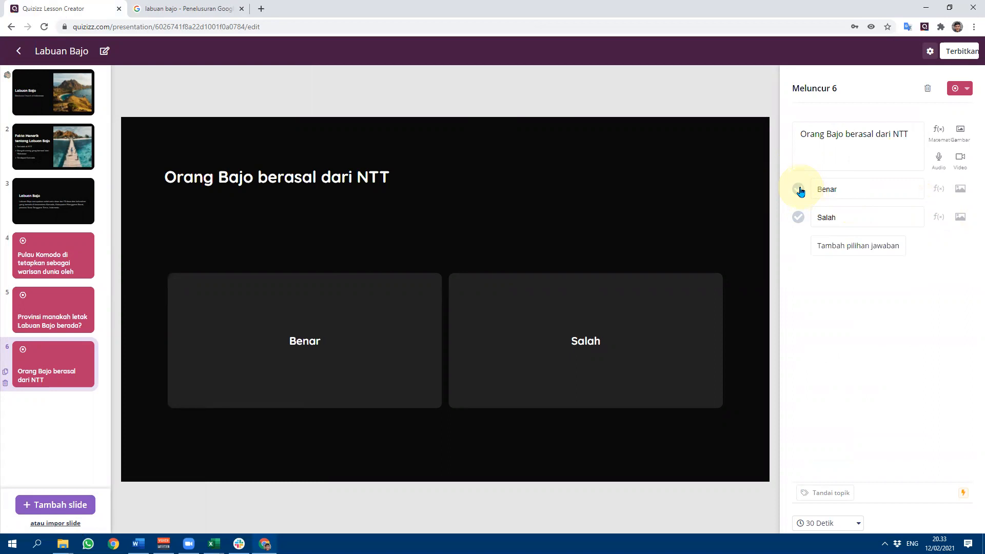
click(802, 217)
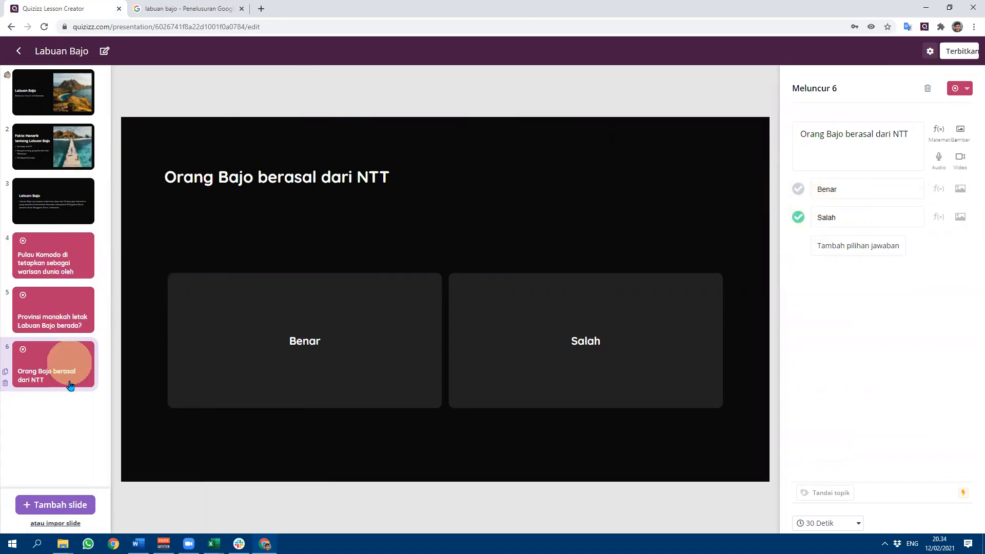
Add a "Judul dan Subjudul" slide at the end with the title "Pelajaran selesai" and the subtitle "Terimakasih".
click(77, 504)
scroll(149, 394, down, 3)
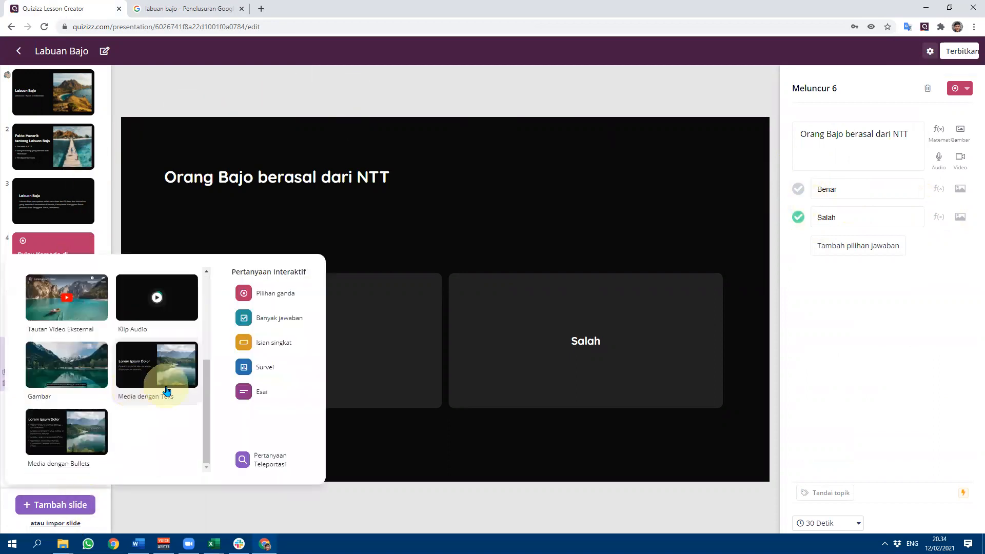
scroll(167, 391, up, 3)
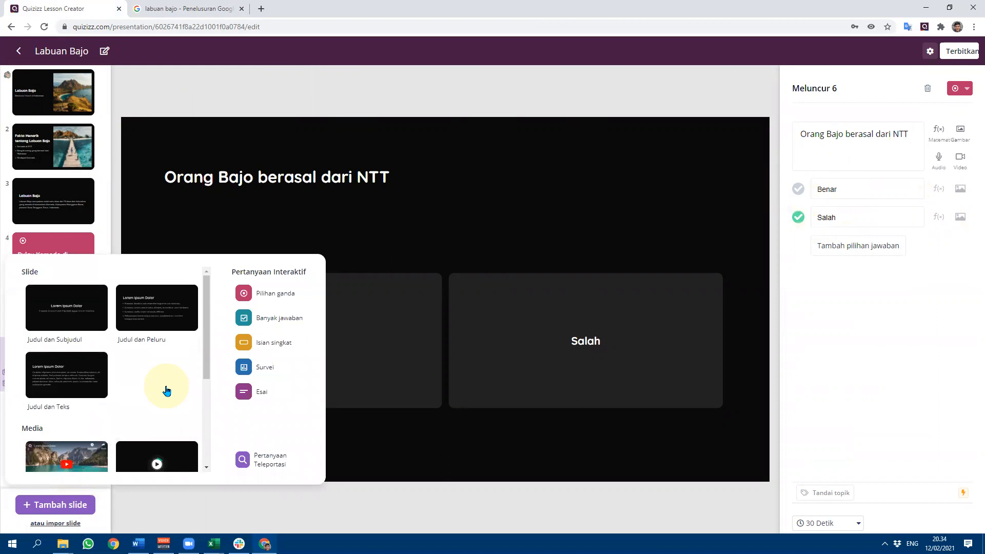
click(90, 306)
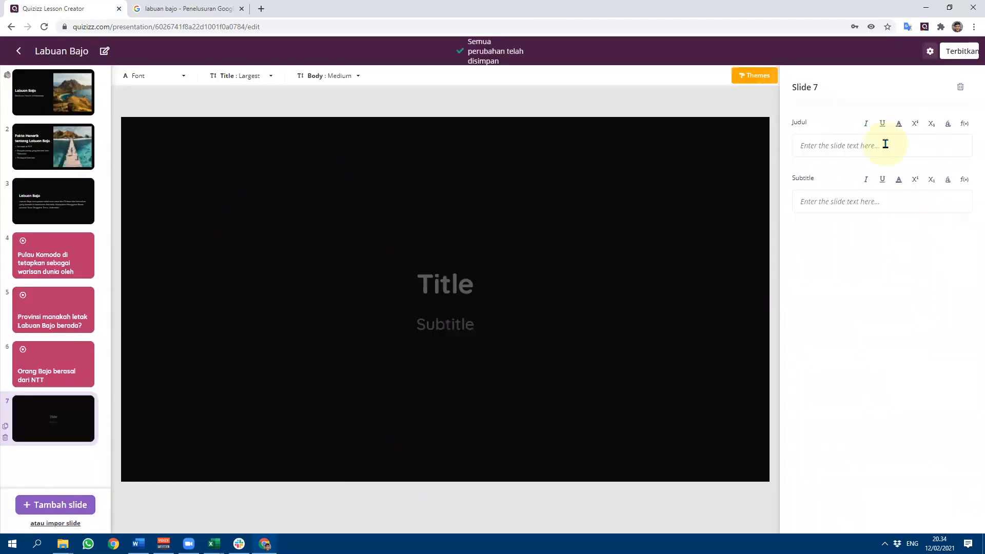
text(Pel)
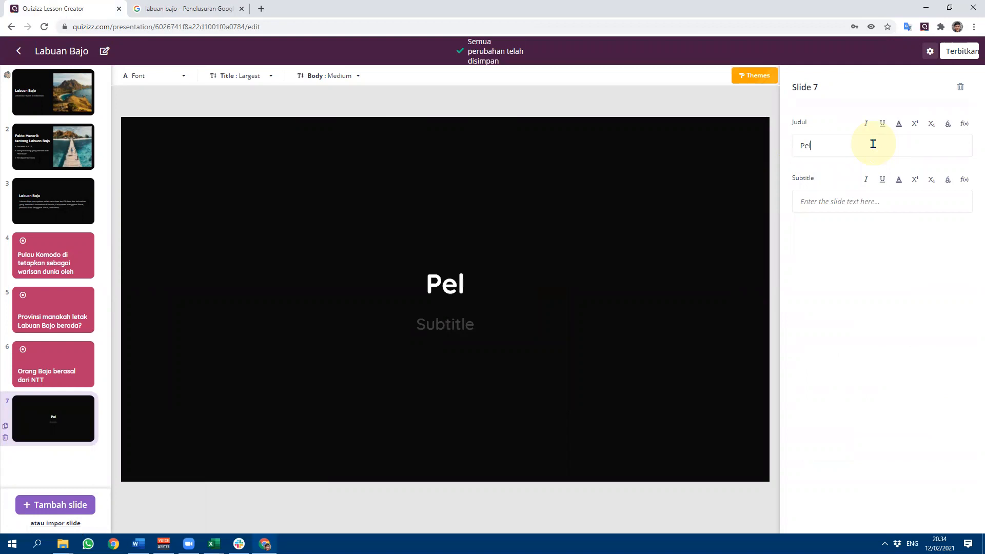
text(ajaran selesai)
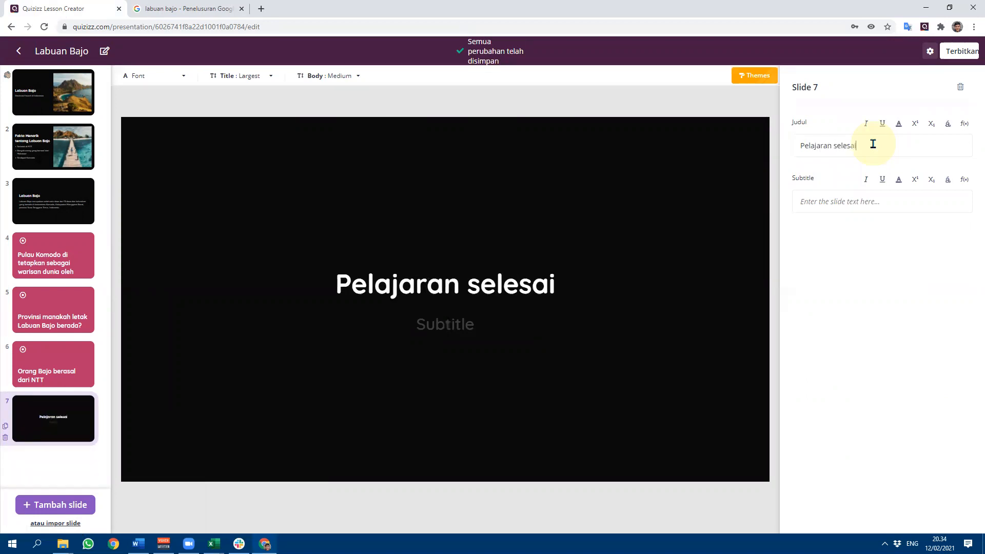
click(869, 201)
text(Terimakasi)
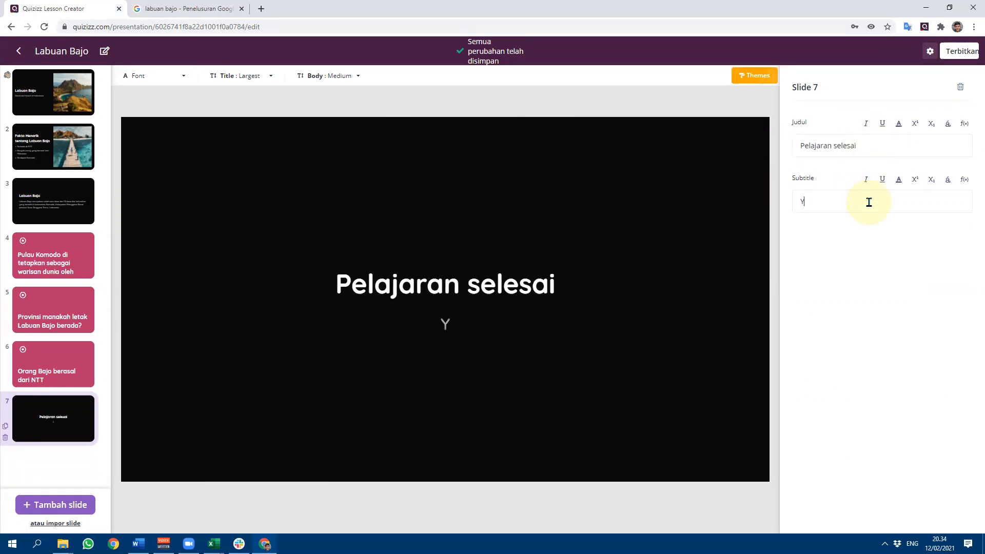
text(h)
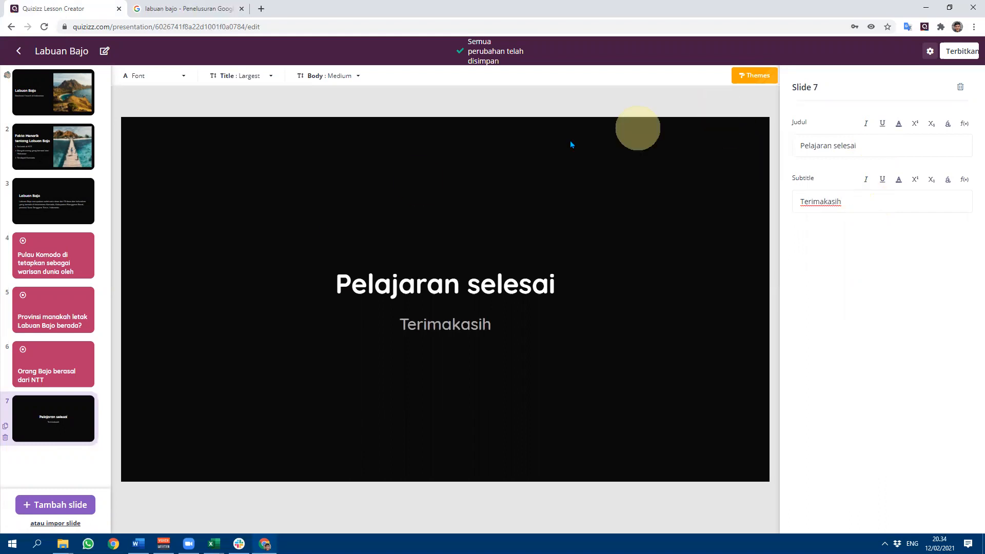
Check the first and closing slides, open the slide import dialog and close the Google search page.
click(57, 97)
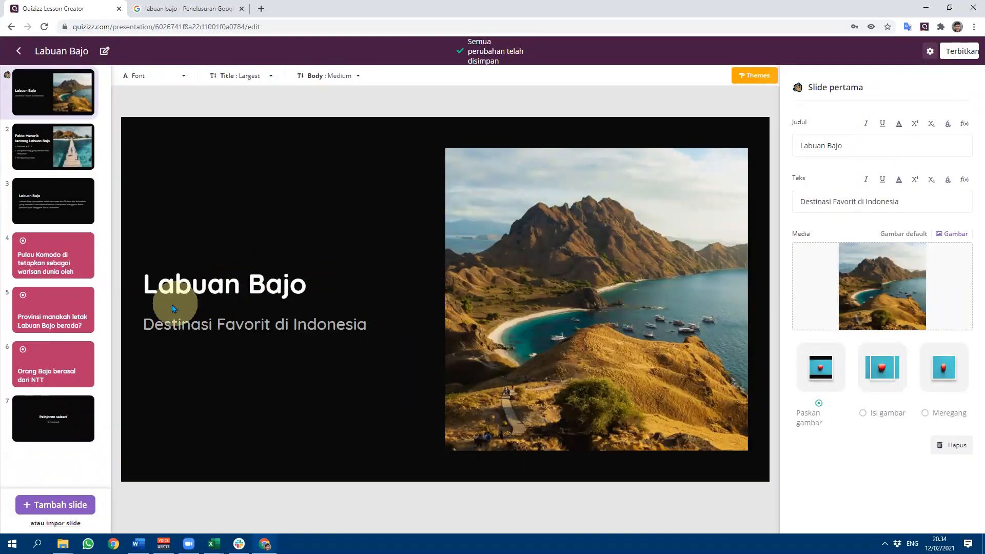
click(65, 416)
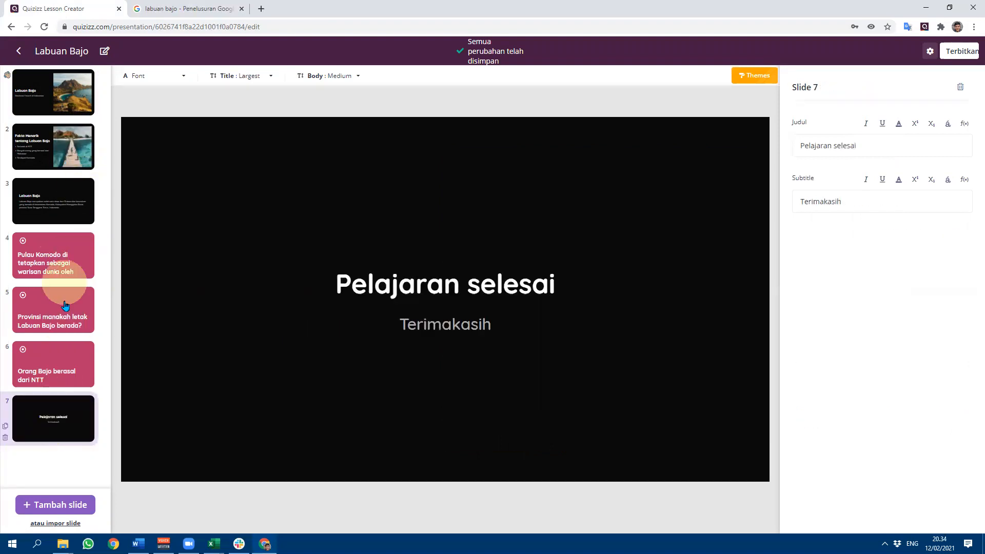
click(62, 525)
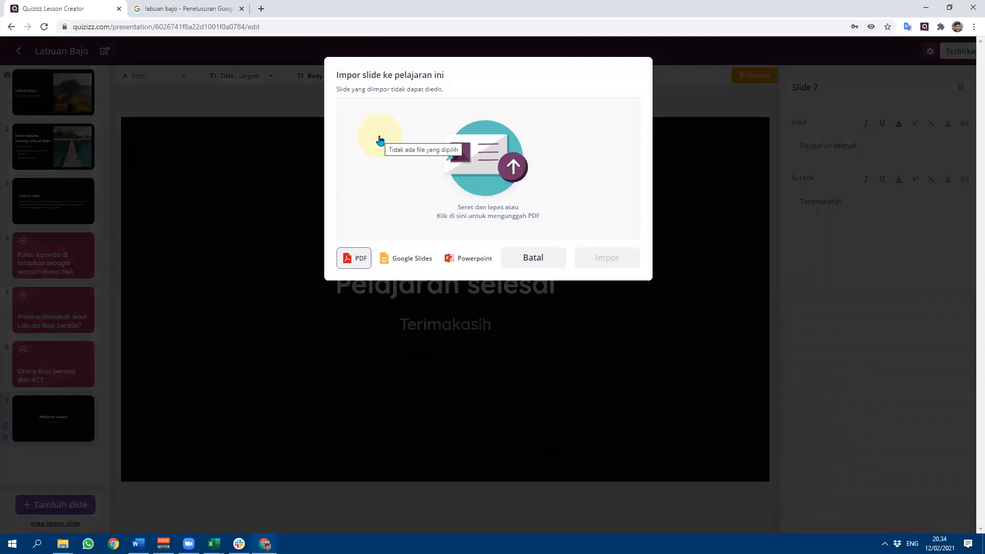
click(241, 9)
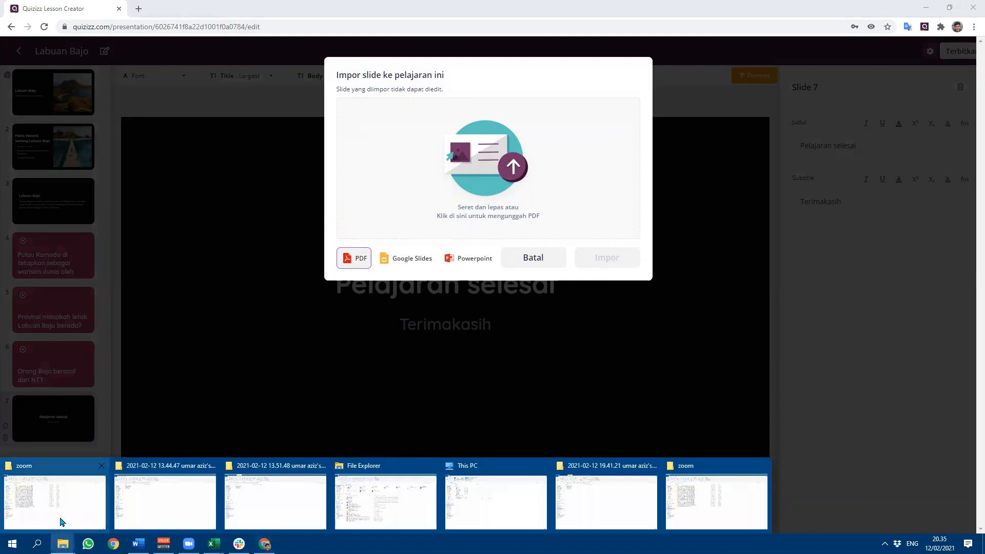
Open the PowerPoint presentation "super of quizizz.pptx" from the Documents folder and go to its second slide.
click(60, 521)
click(49, 144)
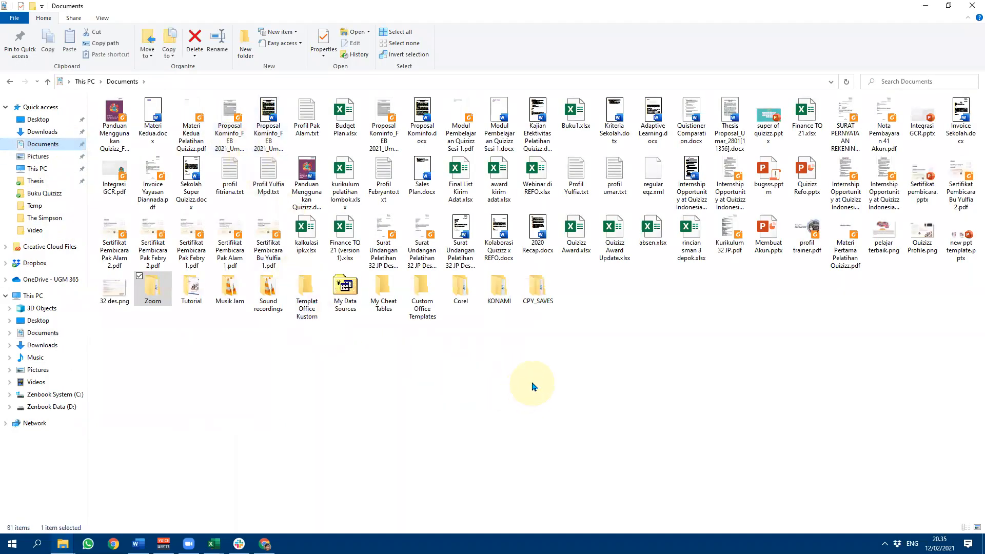
click(589, 357)
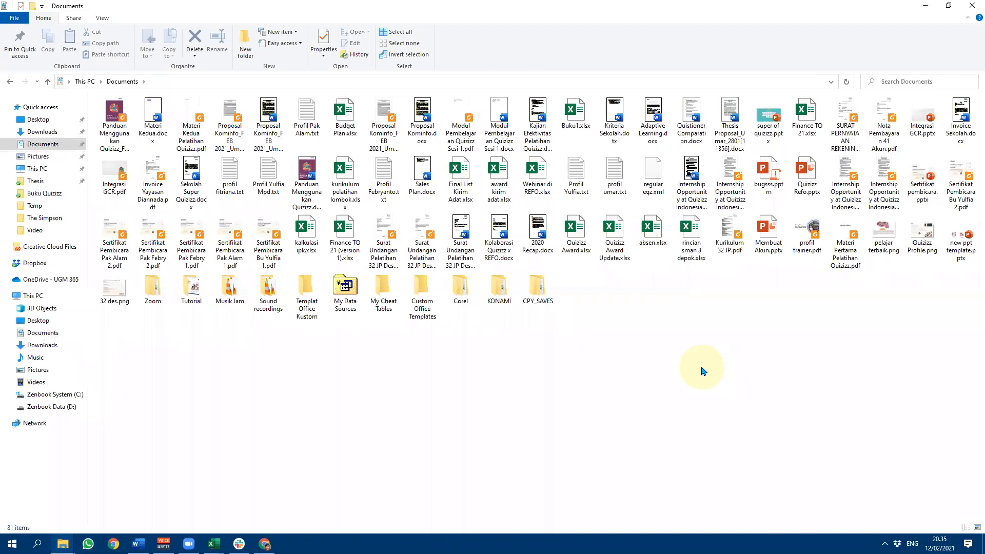
double_click(783, 132)
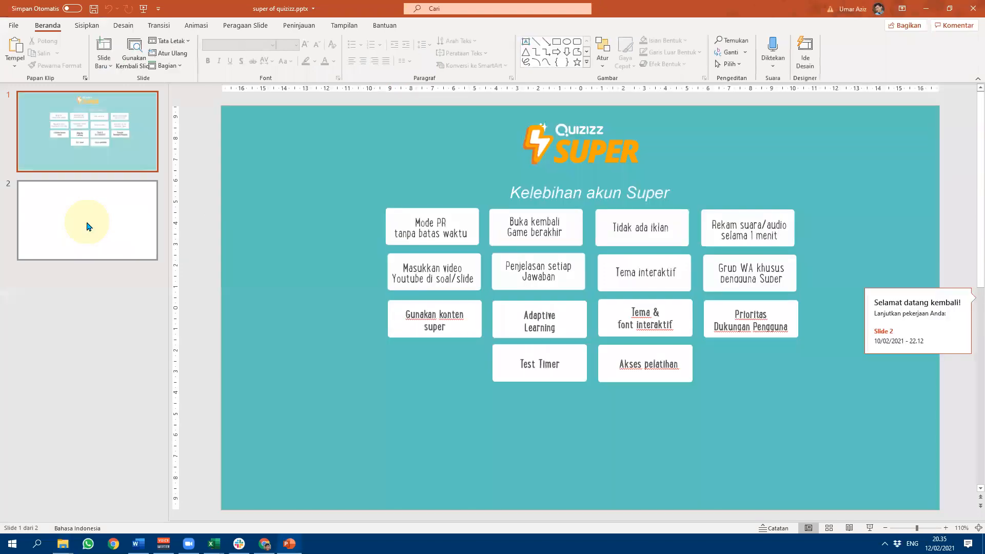
click(88, 221)
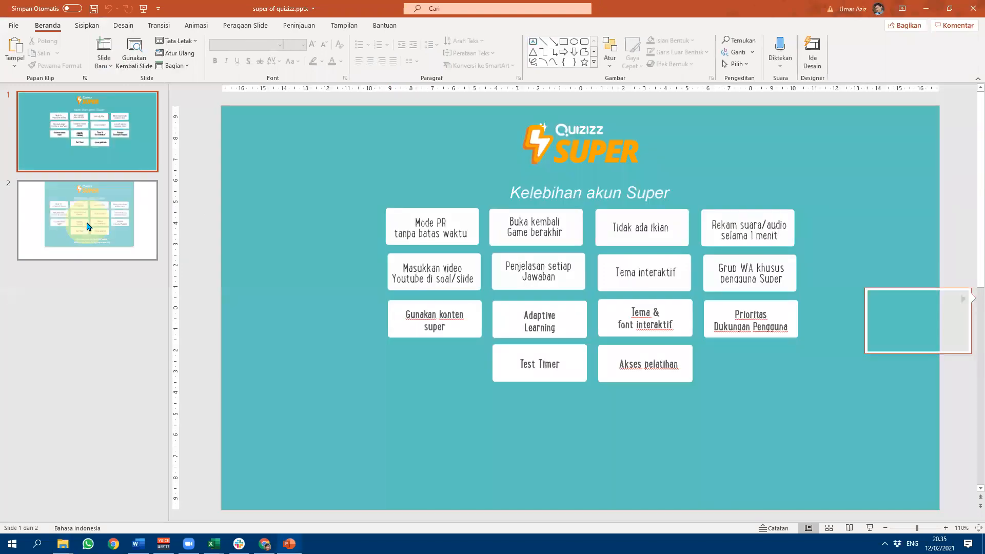
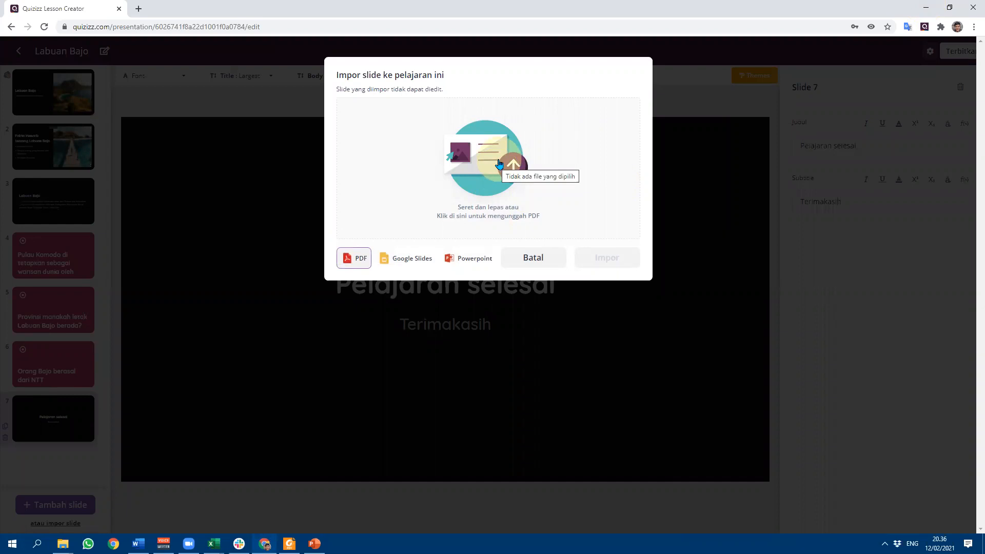
Import both pages of "super of quizizz.pdf" from the Documents folder into the Quizizz lesson as slides.
click(496, 174)
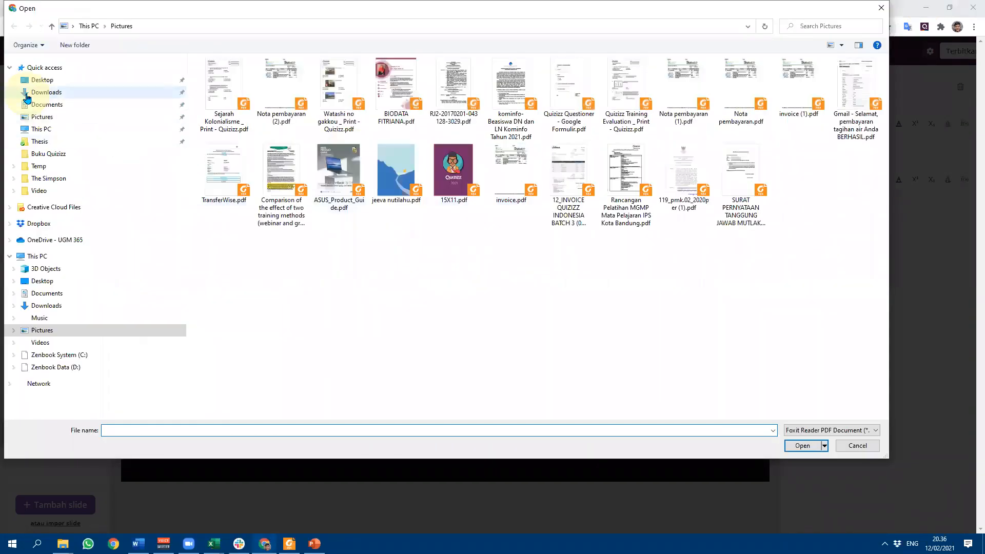
click(40, 106)
click(229, 93)
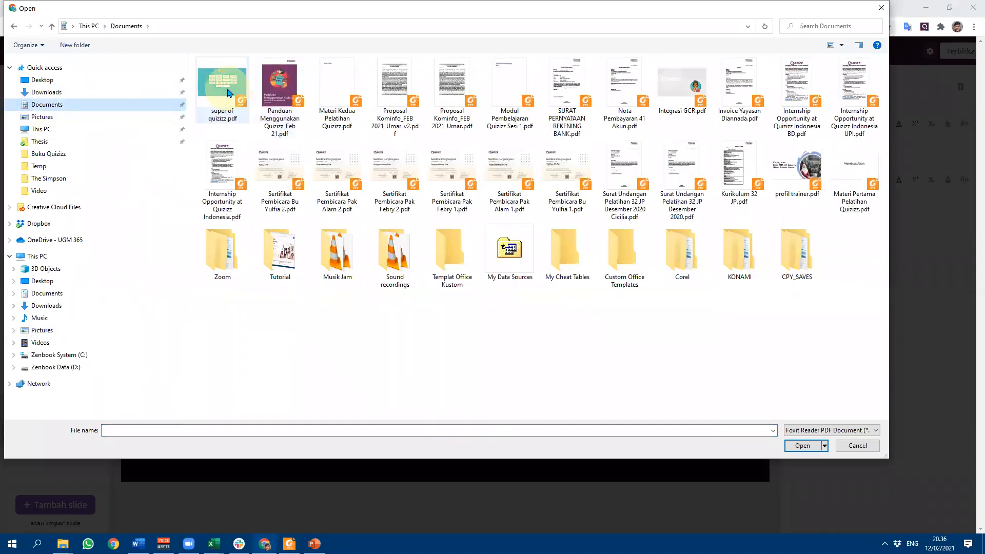
double_click(230, 93)
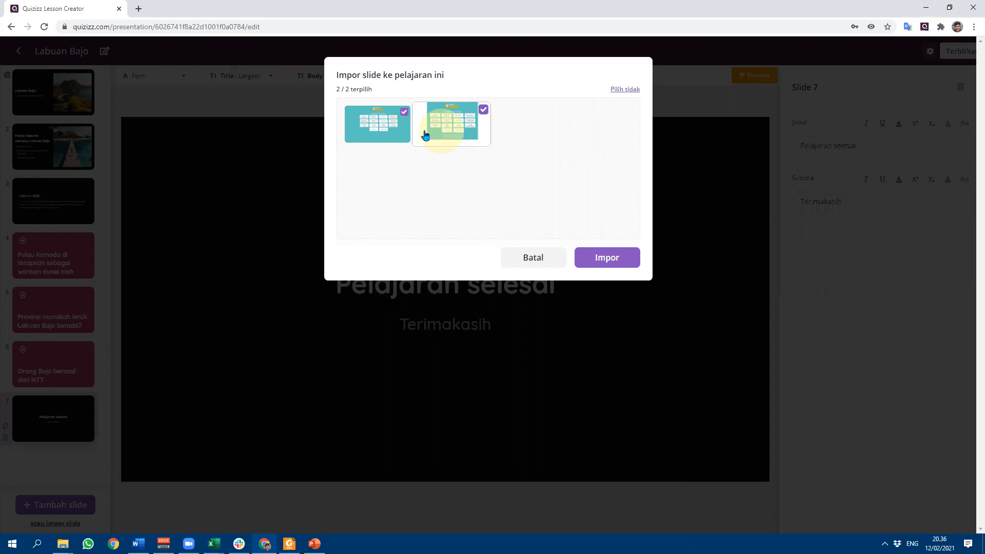
click(623, 260)
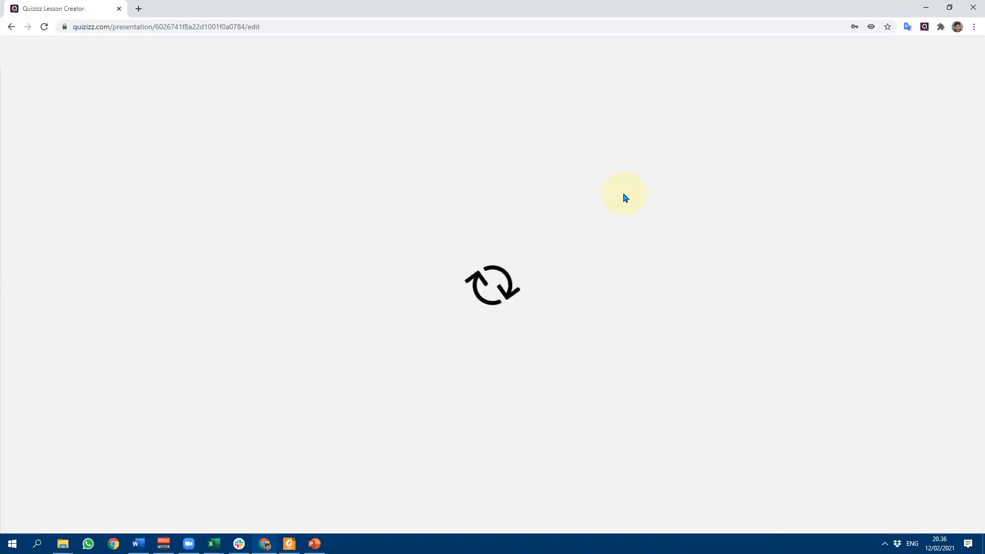
Review the lesson's slide order and examine the two imported Quizizz Super slides at positions 8 and 9.
scroll(48, 308, down, 3)
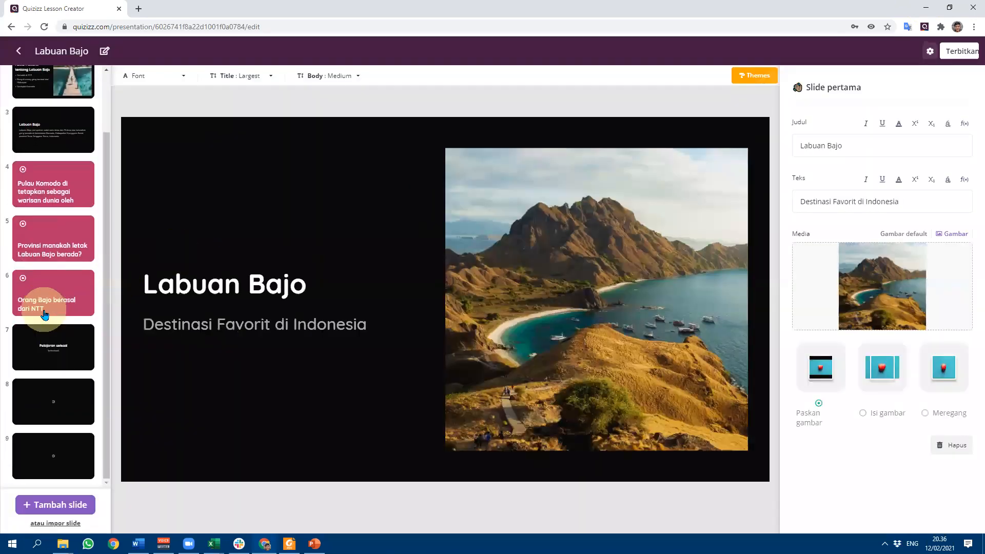
drag(104, 329, 104, 284)
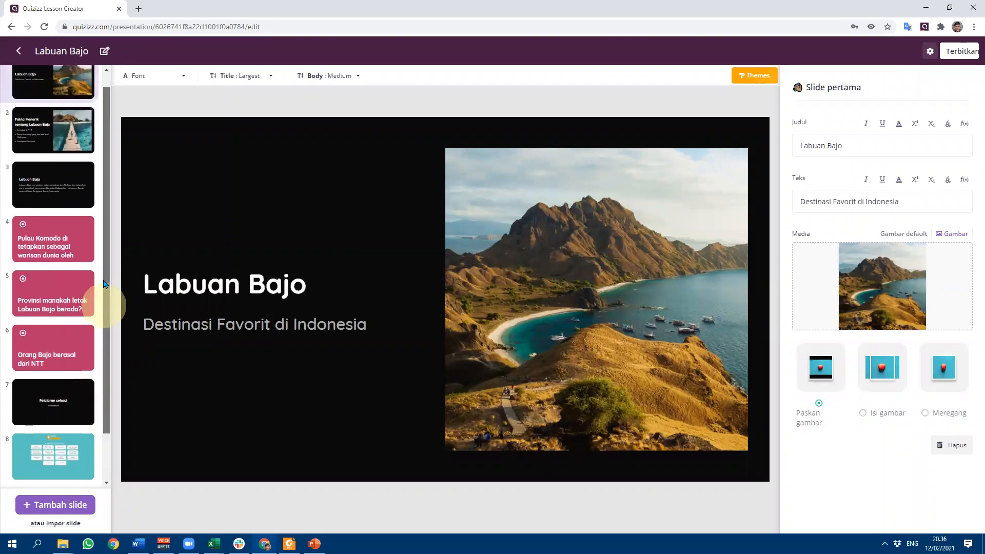
scroll(104, 283, up, 1)
scroll(89, 333, down, 3)
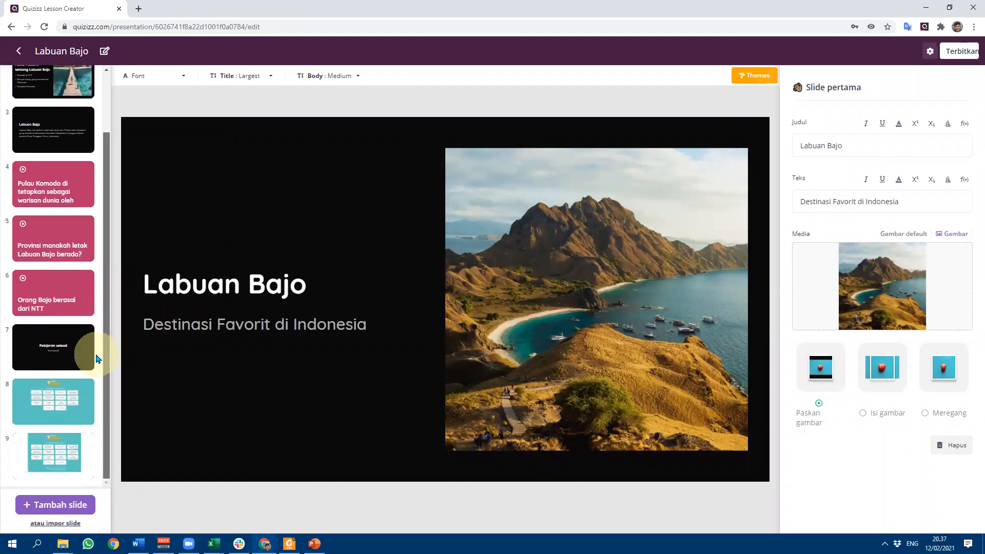
click(48, 413)
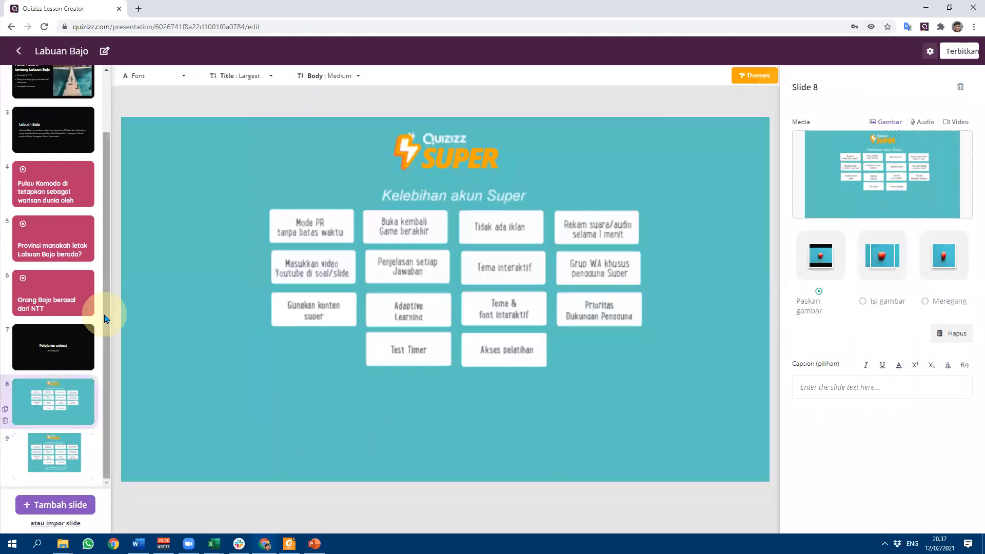
scroll(97, 333, up, 3)
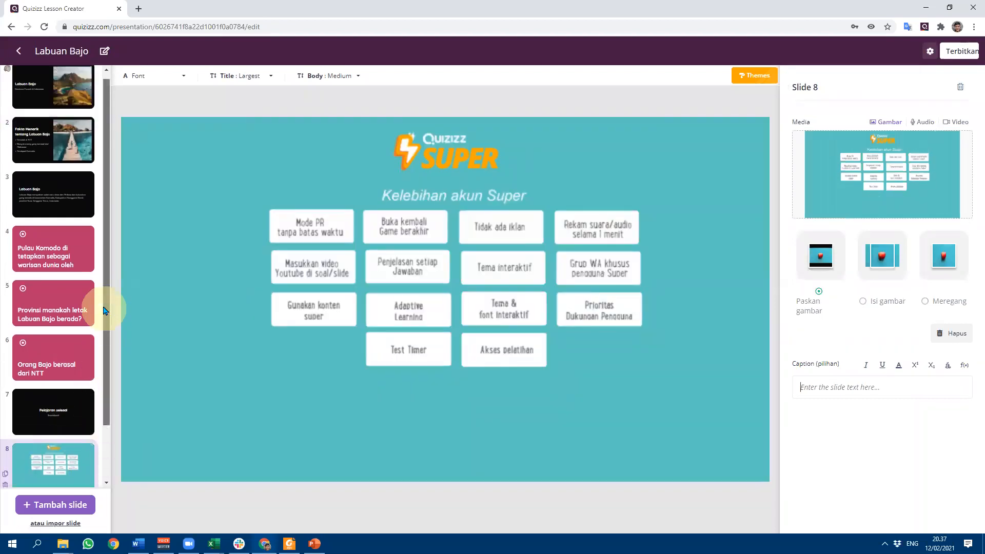
scroll(90, 333, down, 3)
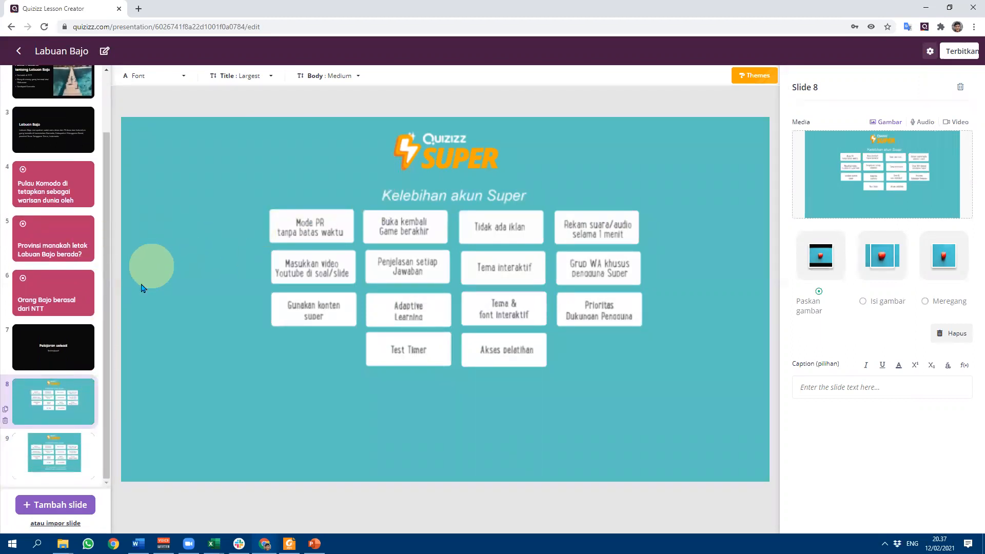
scroll(92, 333, up, 3)
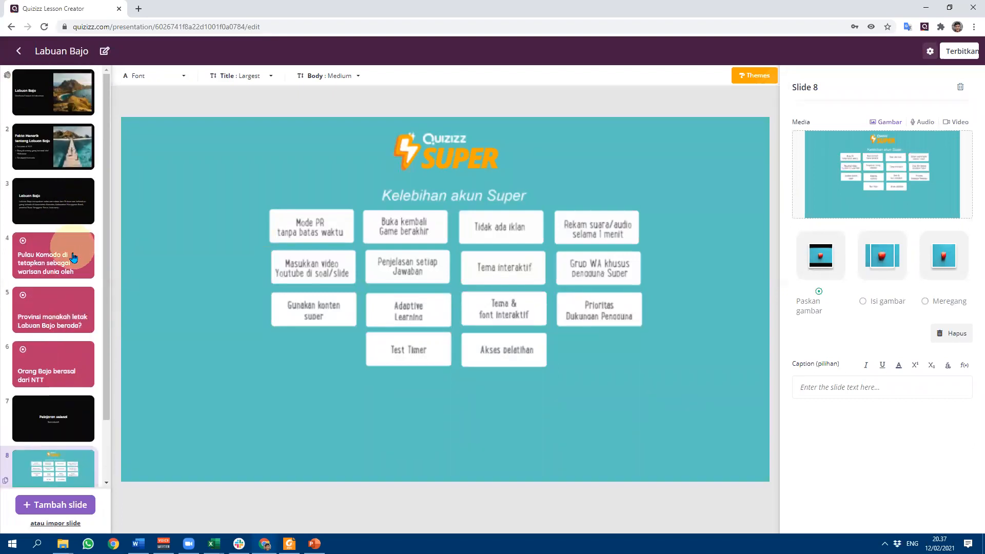
scroll(71, 259, down, 3)
click(79, 456)
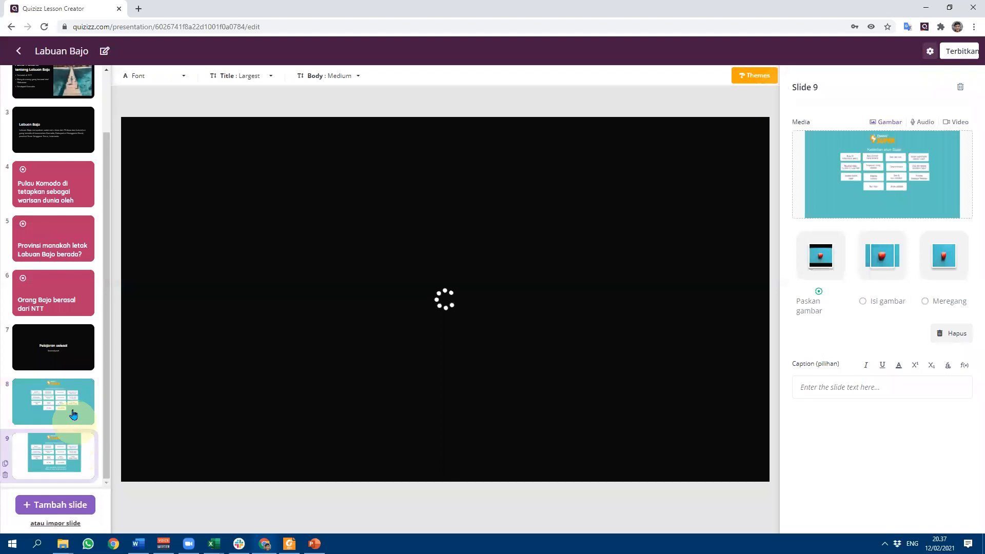
click(69, 417)
click(61, 458)
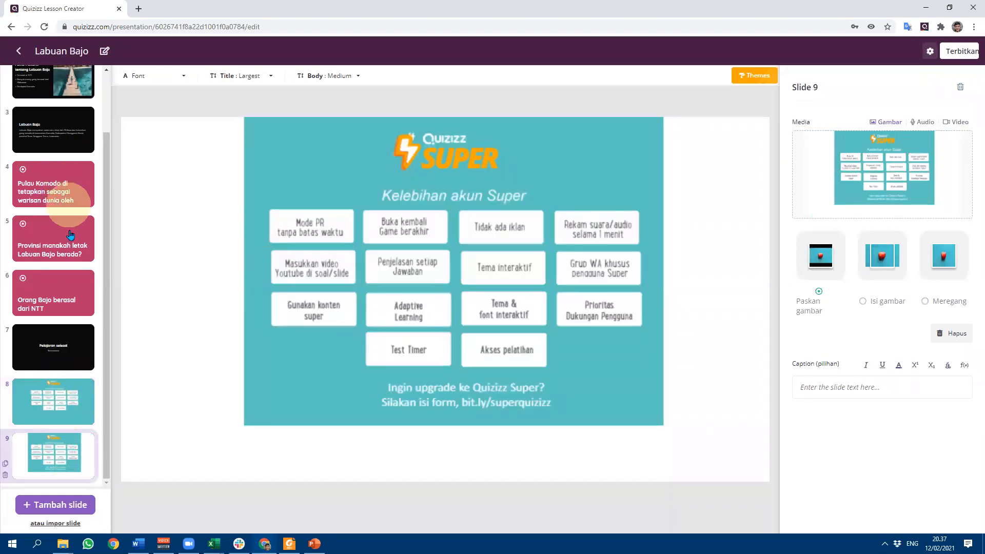
Move the imported Quizizz Super slide from position 8 up to position 3, ahead of the Labuan Bajo text slide.
click(54, 406)
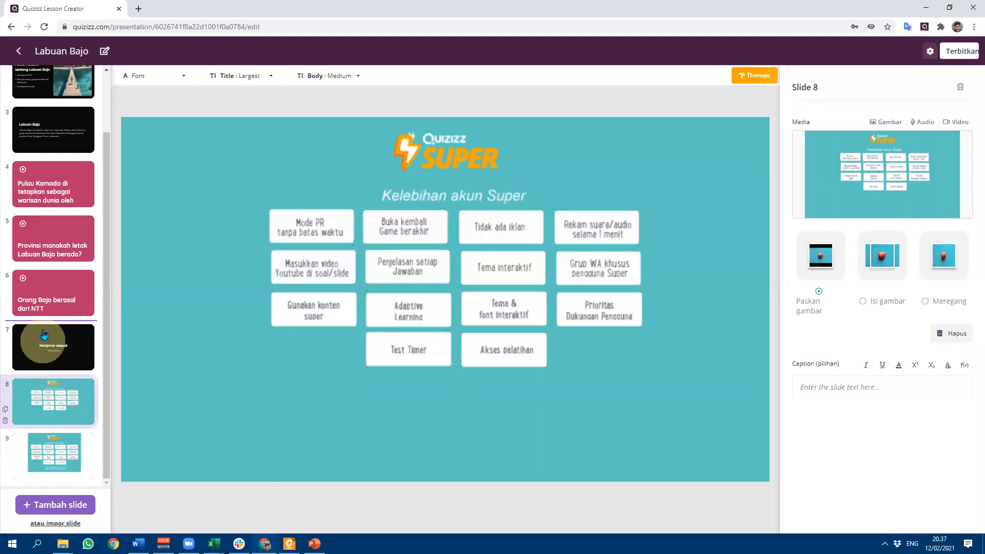
drag(61, 403, 66, 160)
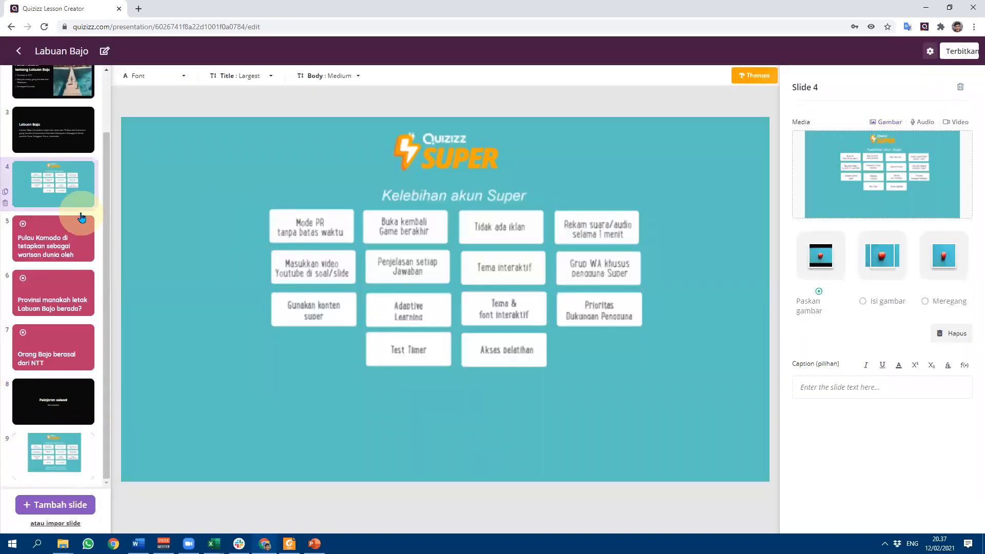
drag(82, 220, 62, 88)
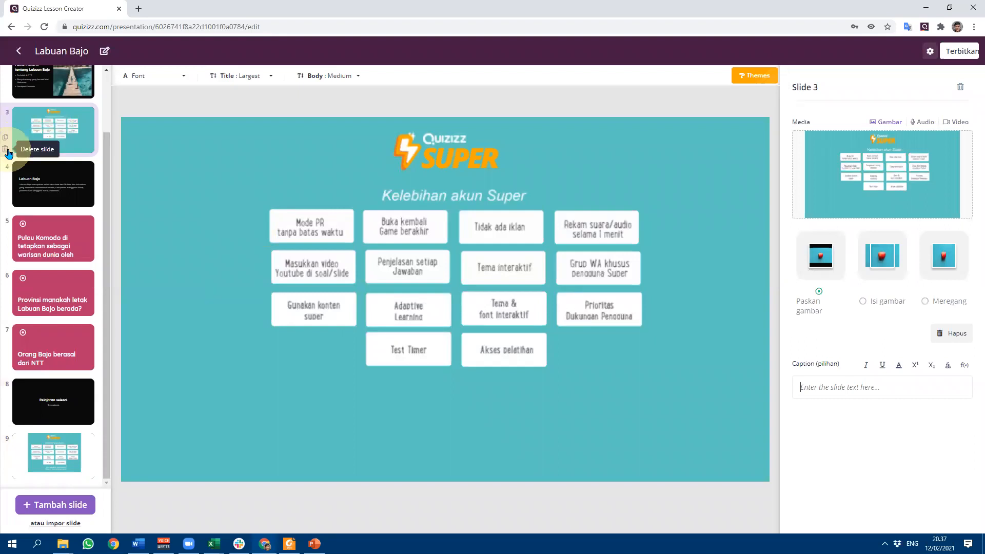
Delete the two imported Quizizz Super slides at positions 3 and 8 from the lesson.
click(6, 151)
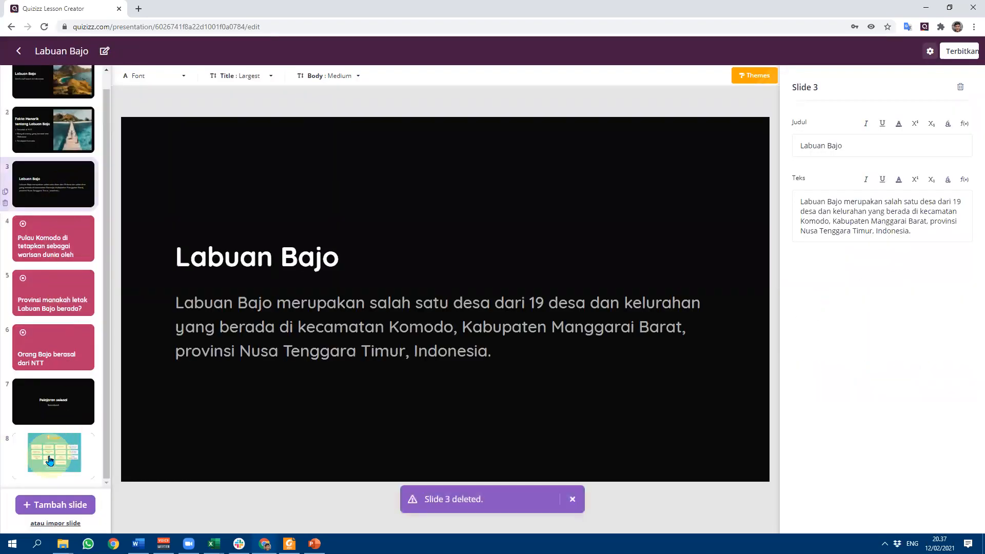
click(50, 460)
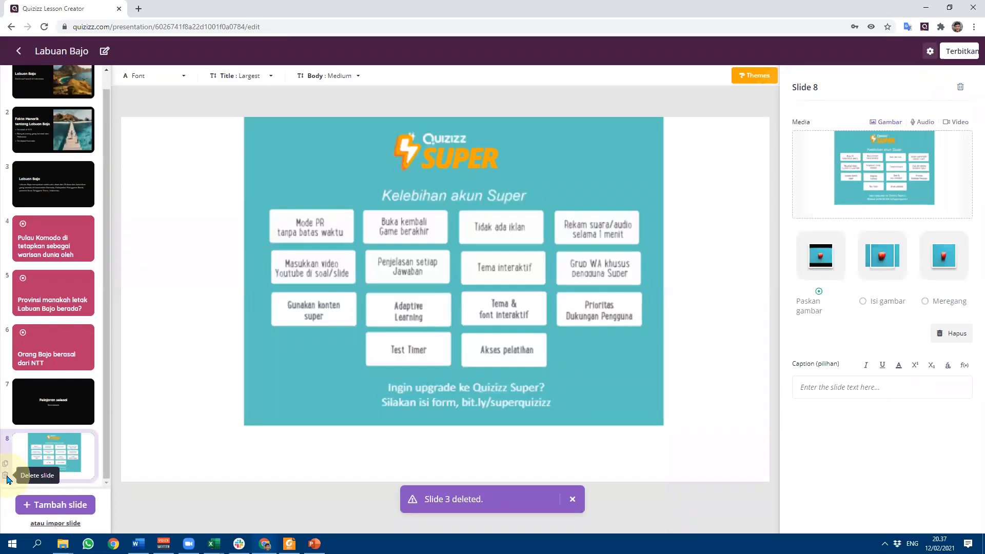
click(7, 479)
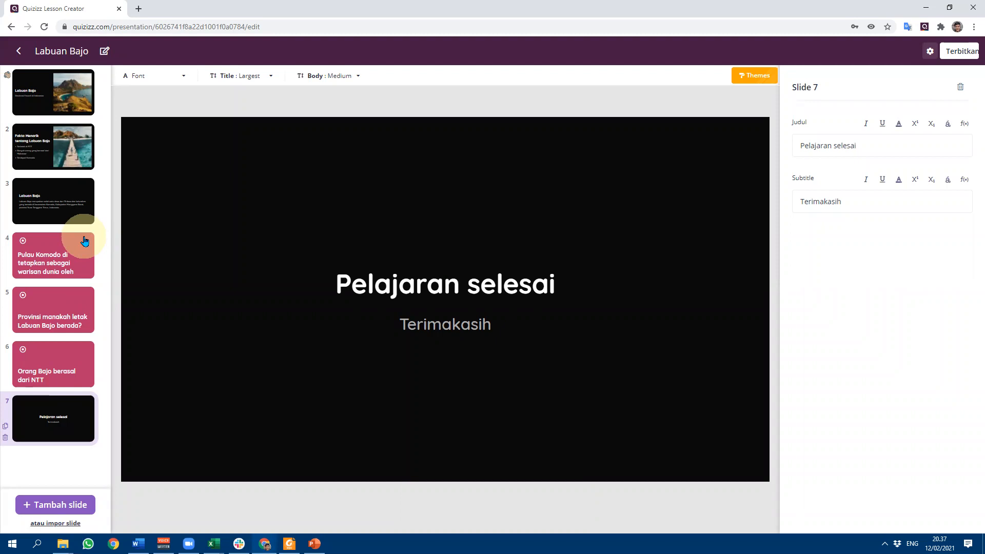
Insert a Gambar (image) slide after slide 2, the Fakta Menarik tentang Labuan Bajo slide.
click(72, 167)
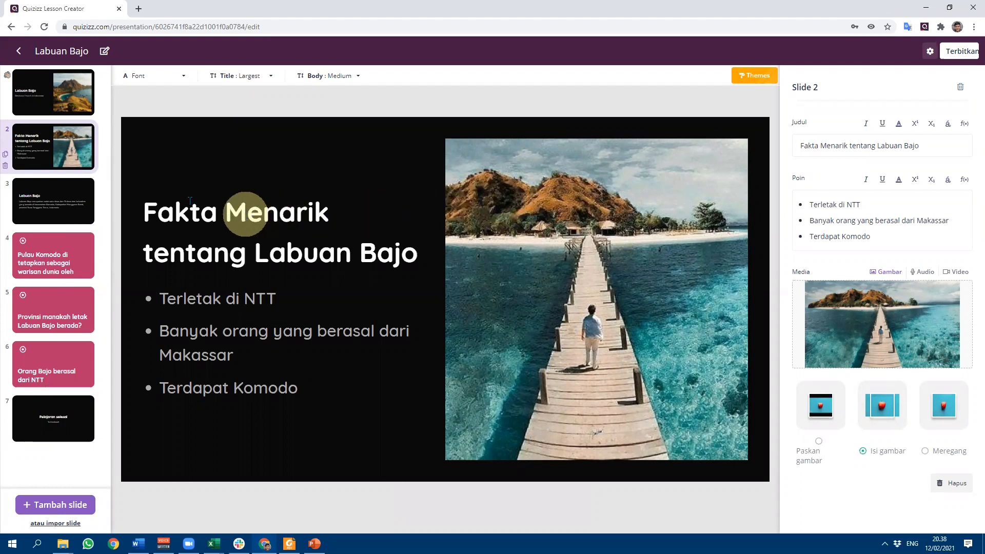
click(58, 508)
scroll(86, 370, down, 3)
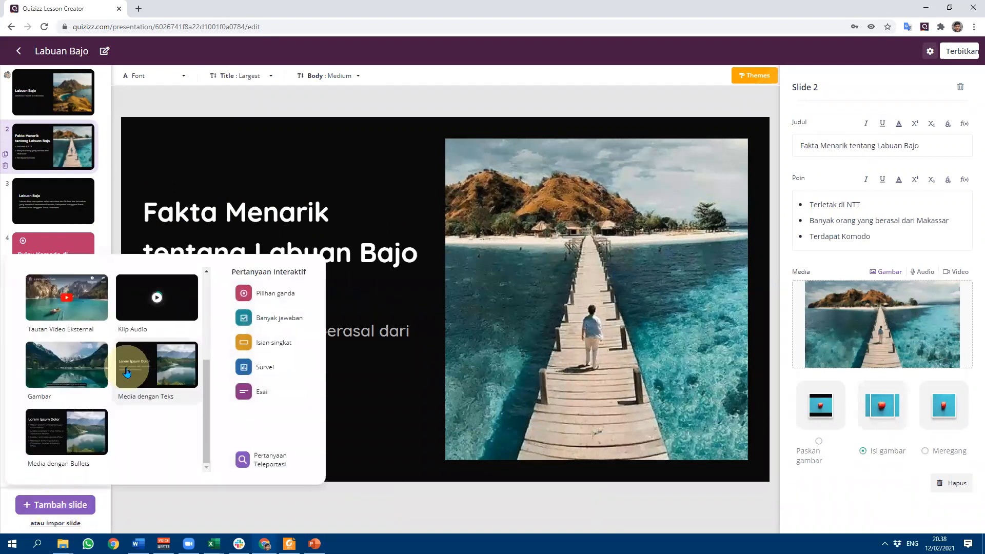
click(85, 371)
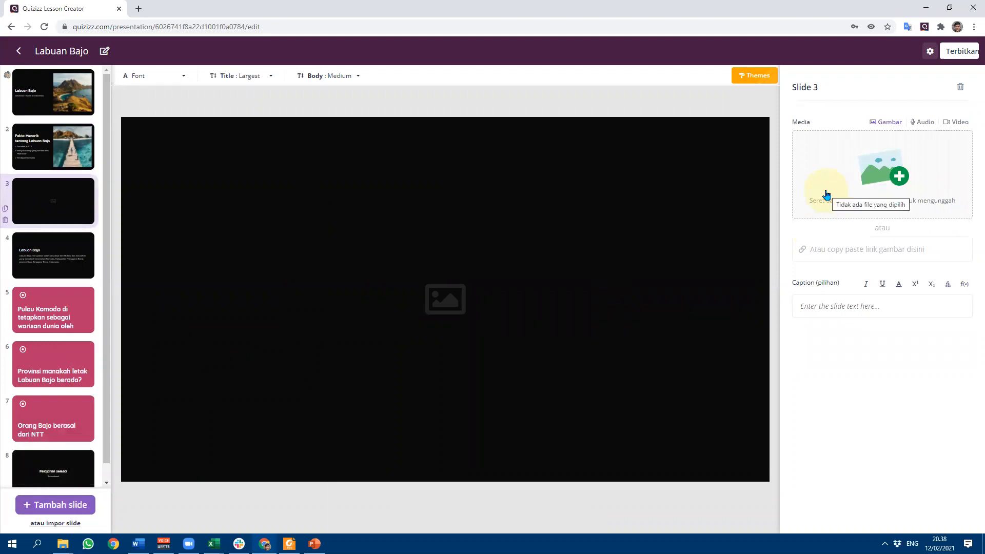
Search Google Images for "infografis labuan bajo" in a new browser tab and copy the Indonesiabaik.id "Tahap II Tahun 2020" infographic.
click(138, 9)
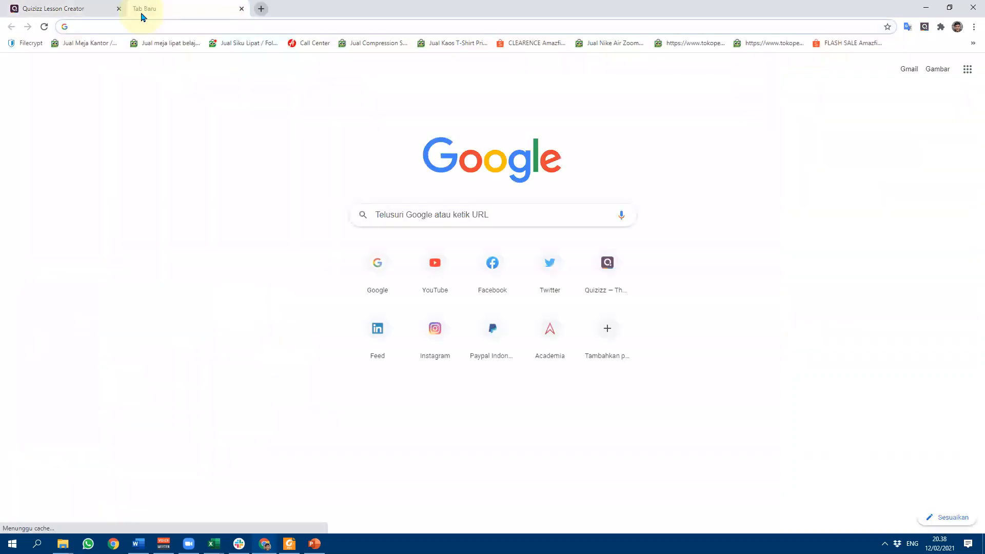
text(info)
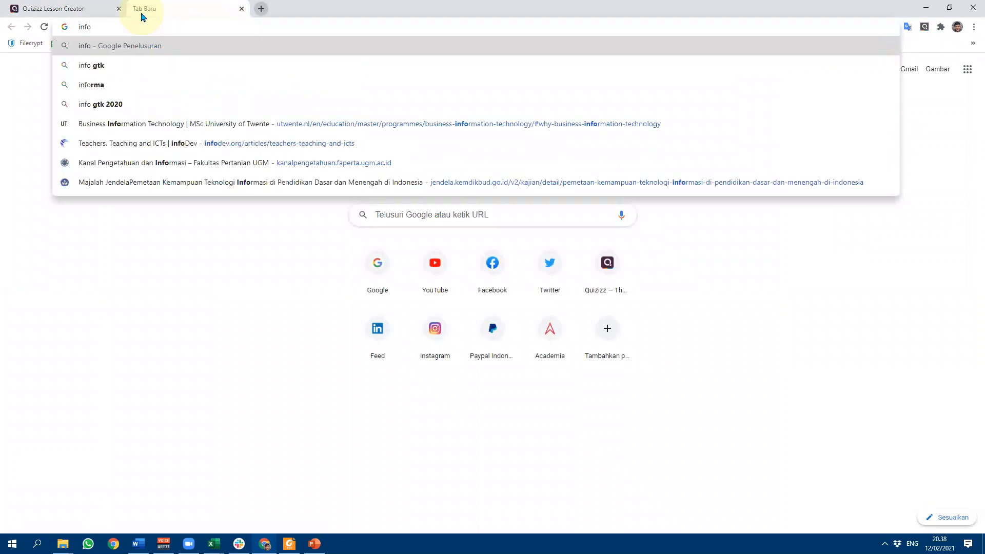
text(grafis labuan bajo)
key(Return)
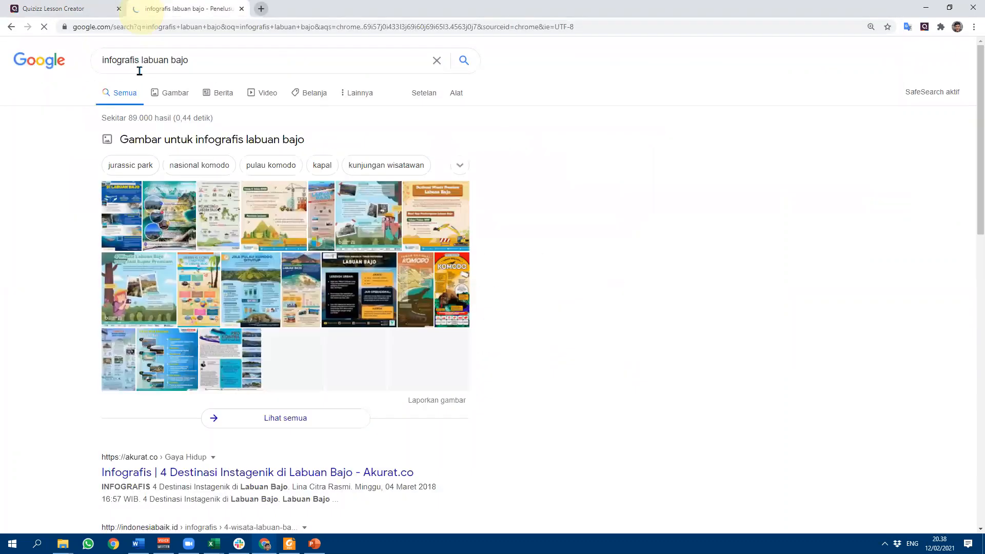
click(179, 94)
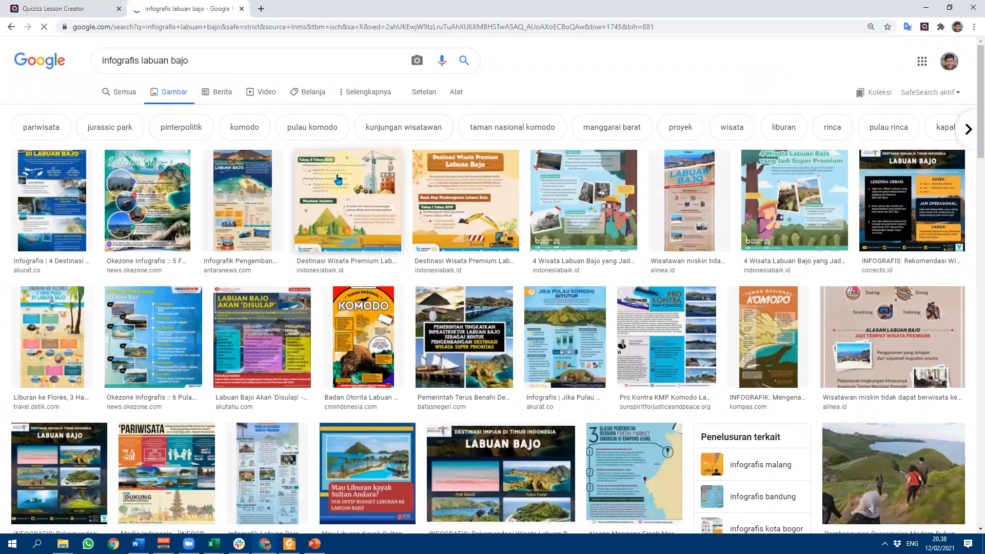
click(331, 208)
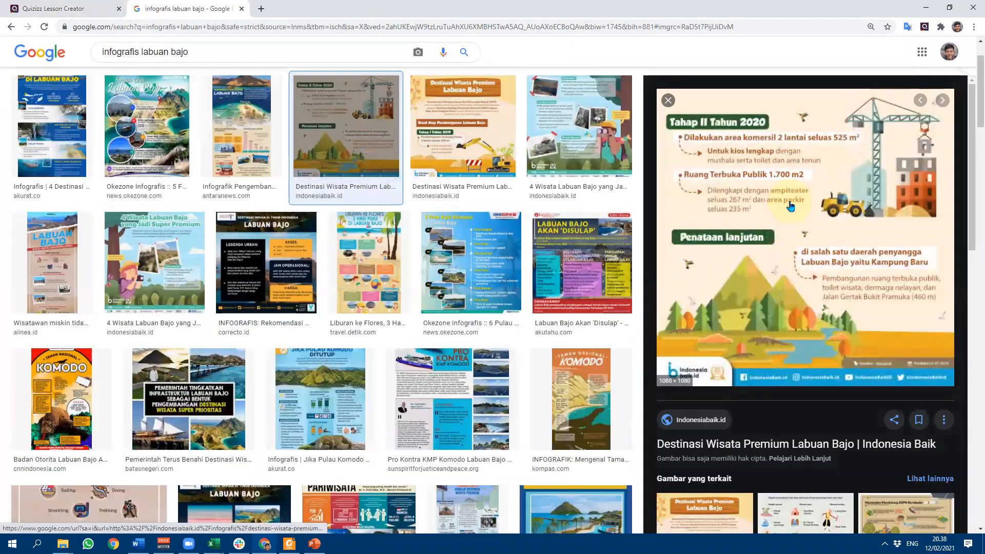
right_click(790, 204)
click(832, 334)
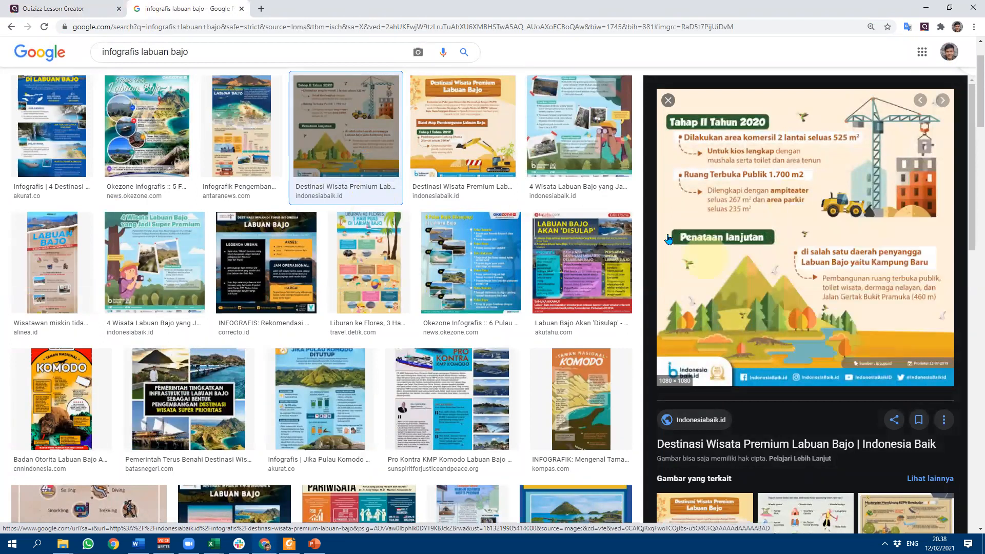
Paste the copied Labuan Bajo infographic as the image of slide 3 in the Quizizz lesson.
click(57, 8)
click(917, 190)
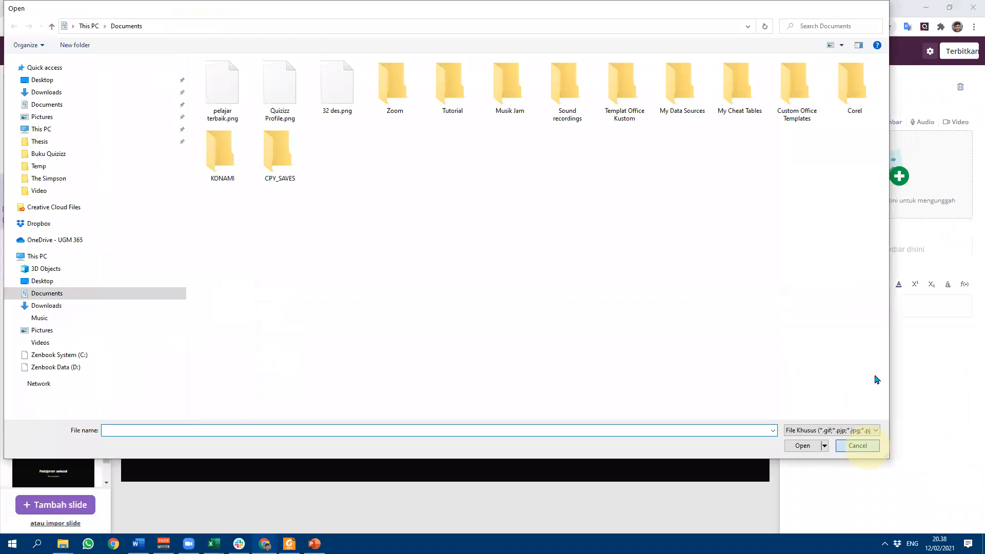
click(858, 447)
click(876, 254)
right_click(875, 251)
click(878, 331)
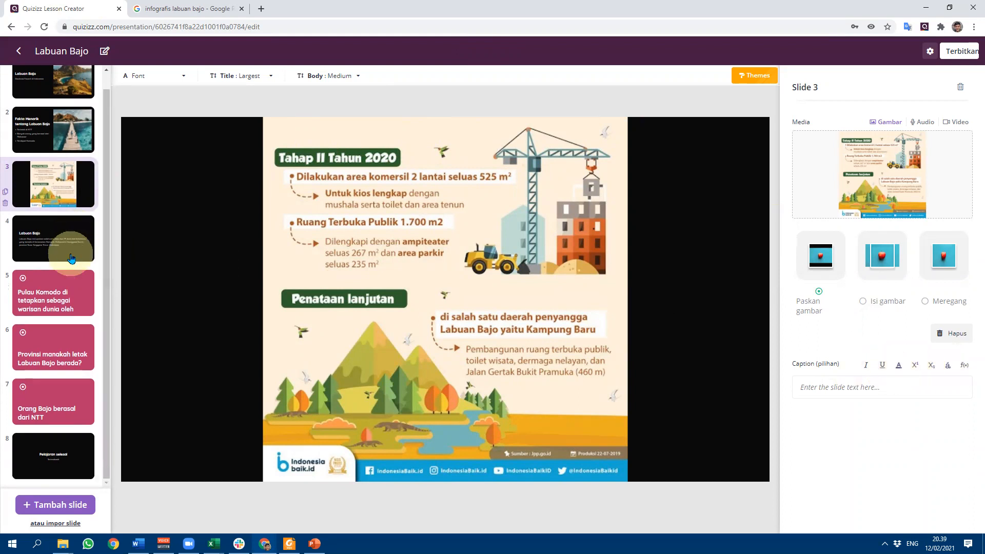
Review the lesson's slides from the opening slide to the closing slide and look at the available themes.
click(53, 95)
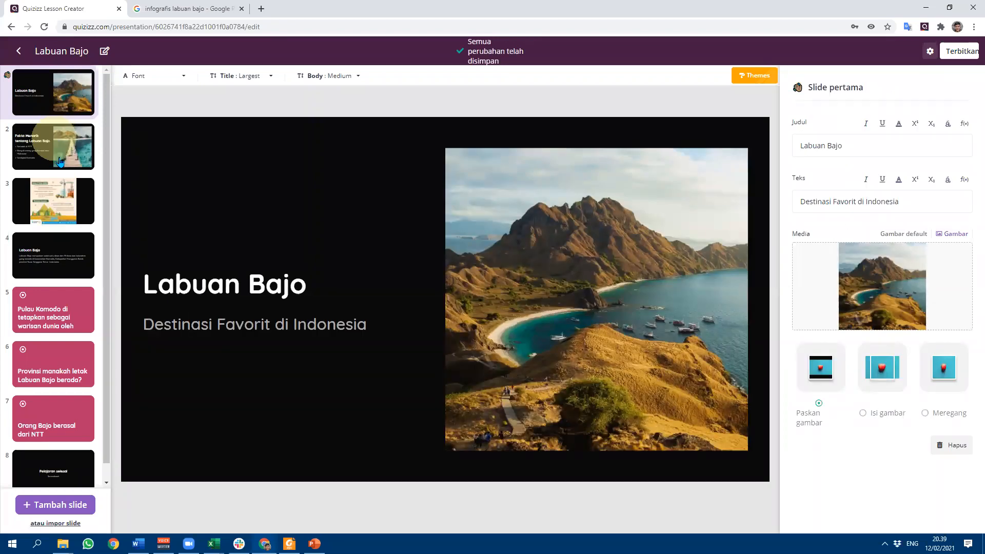
scroll(57, 153, down, 1)
scroll(60, 154, up, 1)
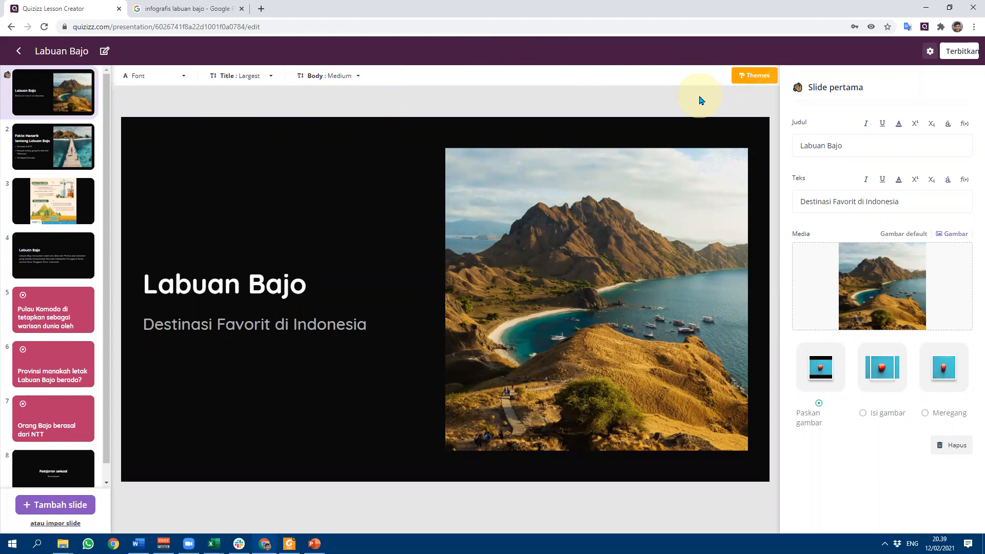
click(762, 81)
click(284, 100)
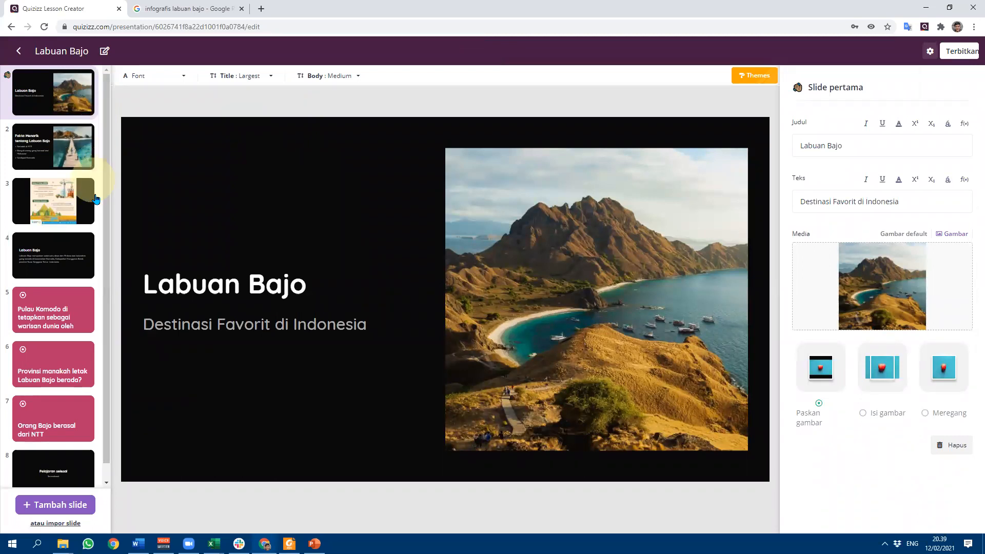
scroll(100, 242, down, 1)
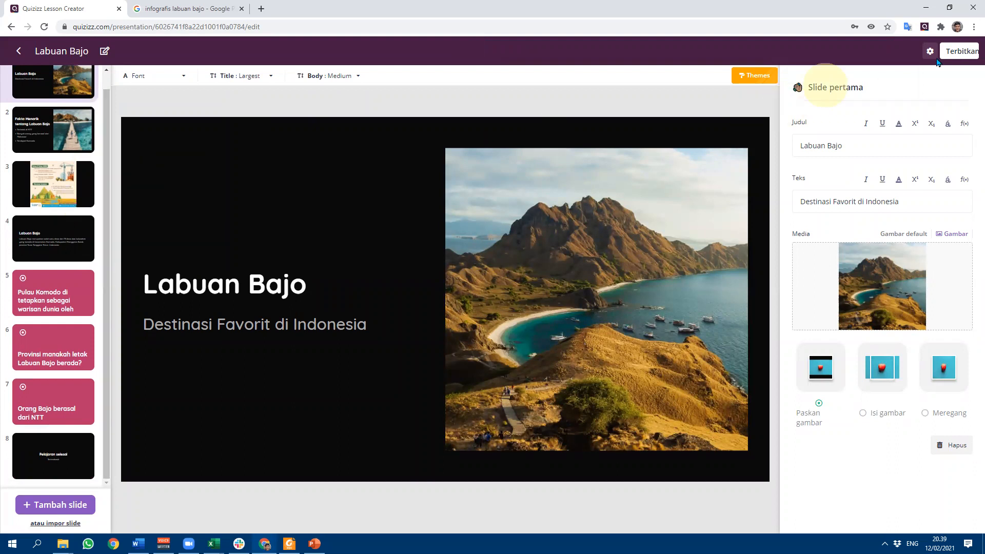
scroll(32, 261, up, 1)
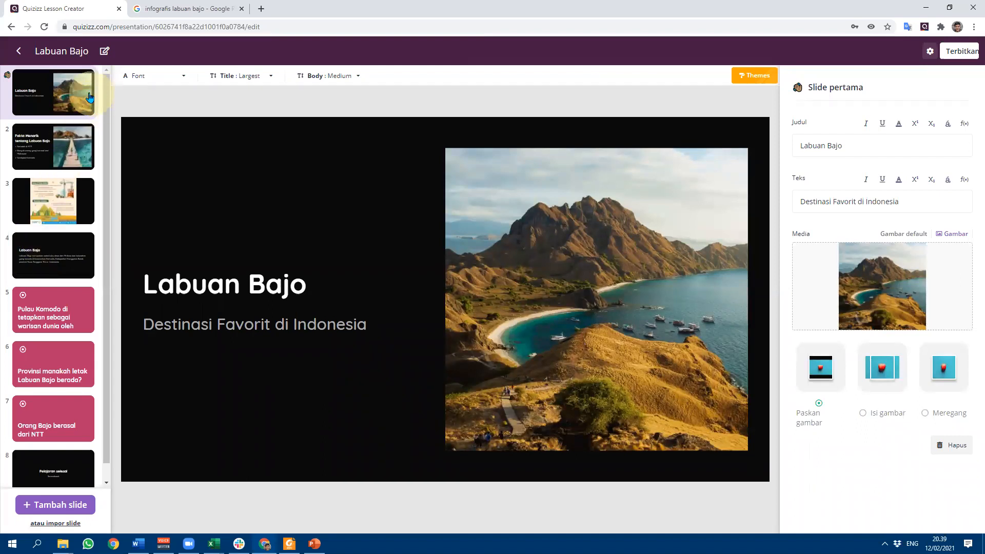
drag(104, 184, 103, 242)
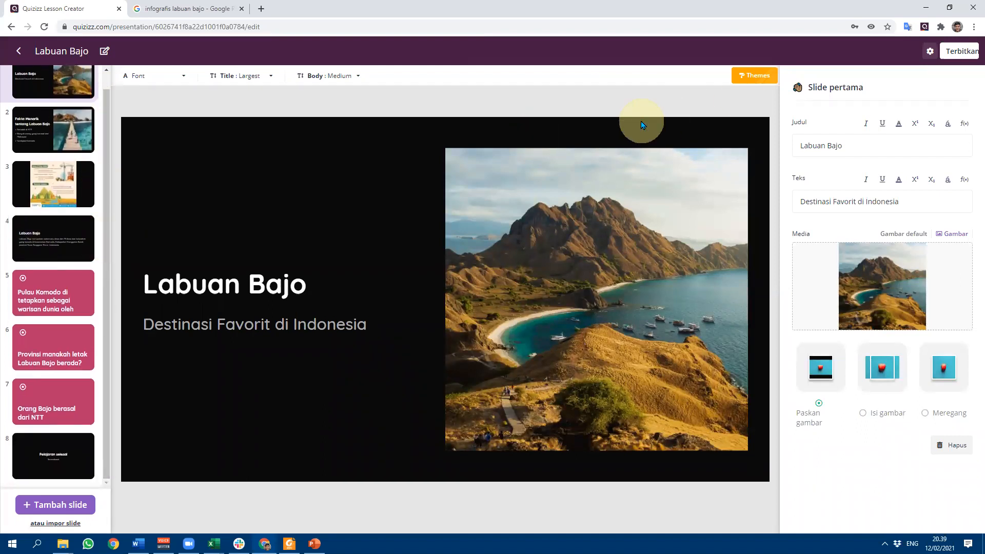
Start publishing the lesson, with the grade range set to Professional Development and visibility to "Public, visible to everyone".
click(962, 52)
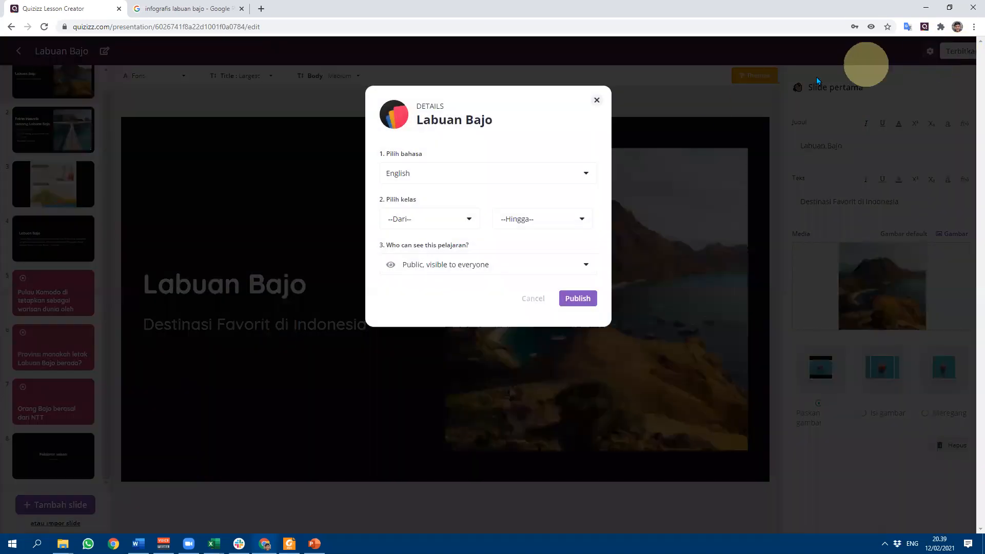
click(458, 221)
scroll(443, 251, down, 5)
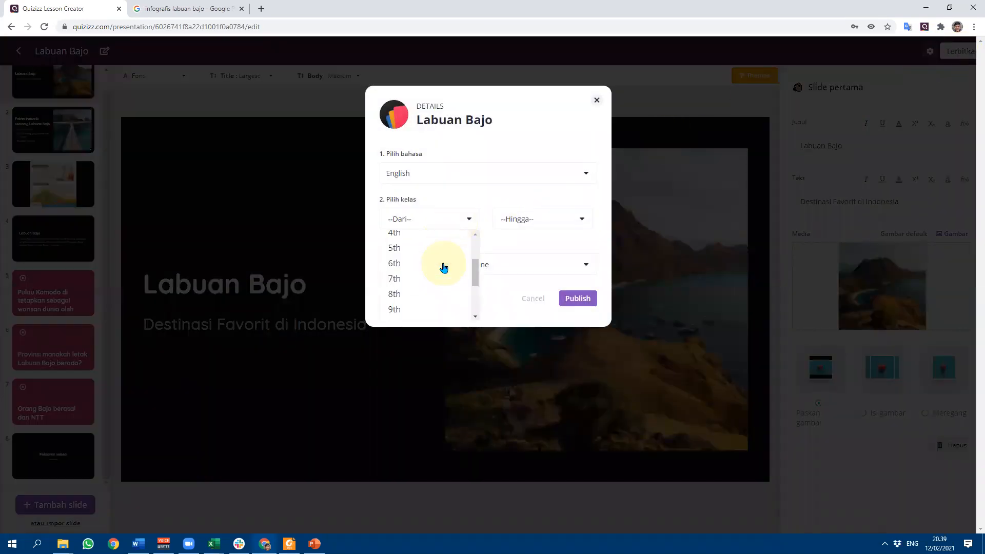
click(418, 305)
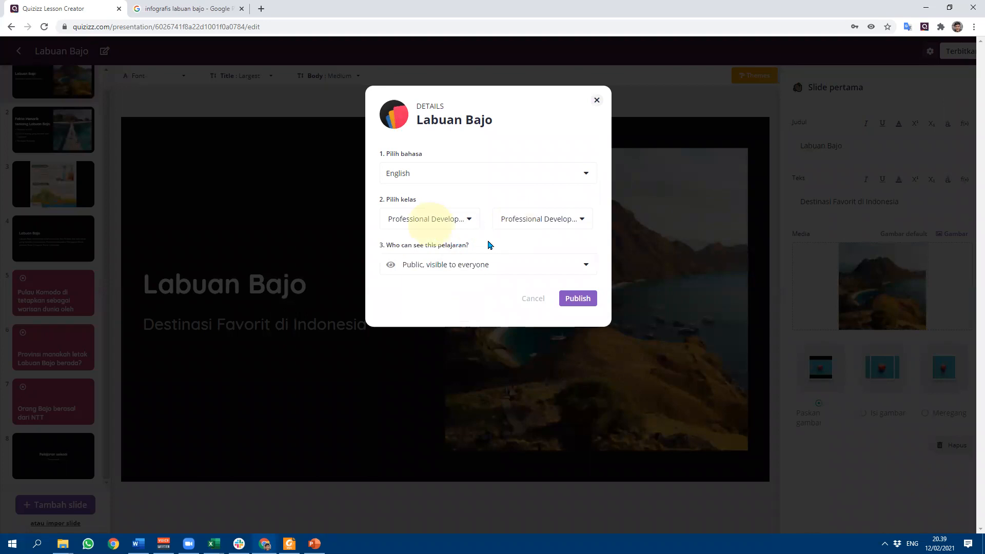
click(445, 267)
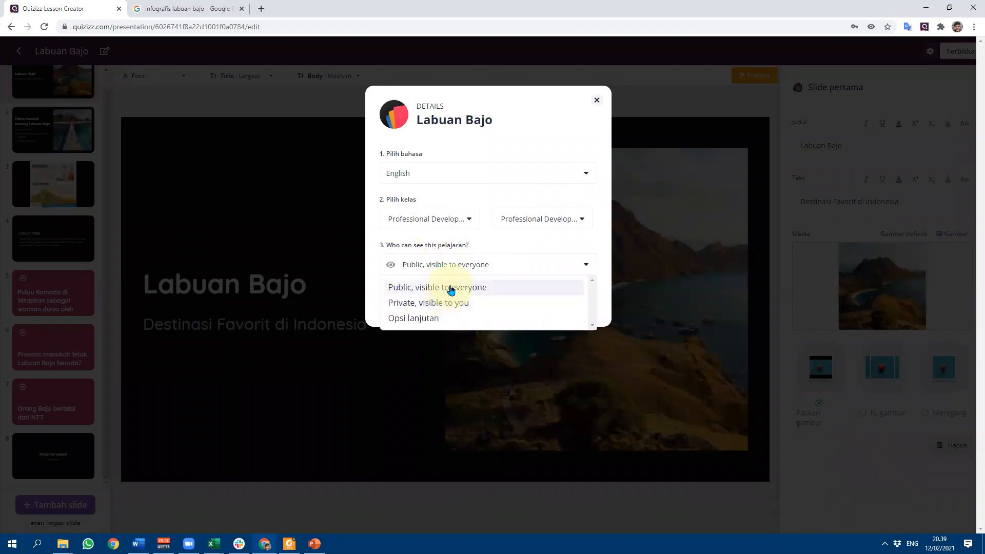
click(450, 286)
Choose the lesson's language in the publishing details and publish the Labuan Bajo lesson.
click(450, 178)
scroll(483, 216, down, 15)
scroll(487, 217, up, 5)
scroll(488, 220, down, 5)
scroll(488, 219, up, 5)
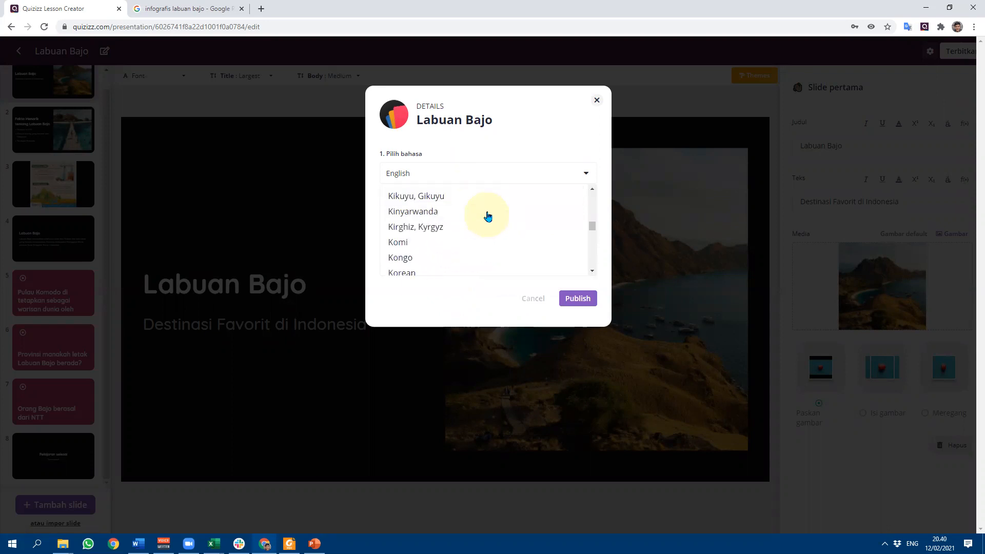
scroll(488, 219, up, 2)
scroll(488, 221, up, 4)
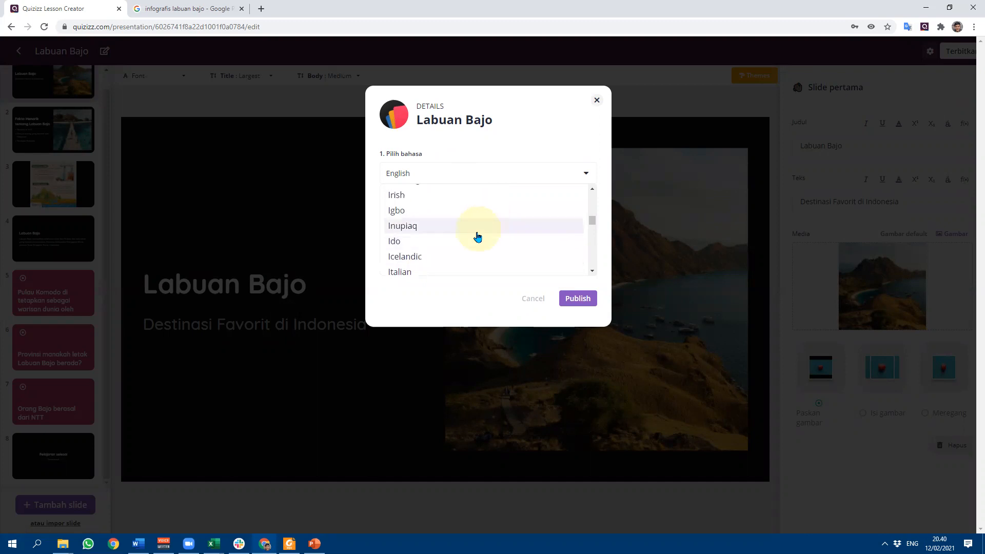
click(472, 235)
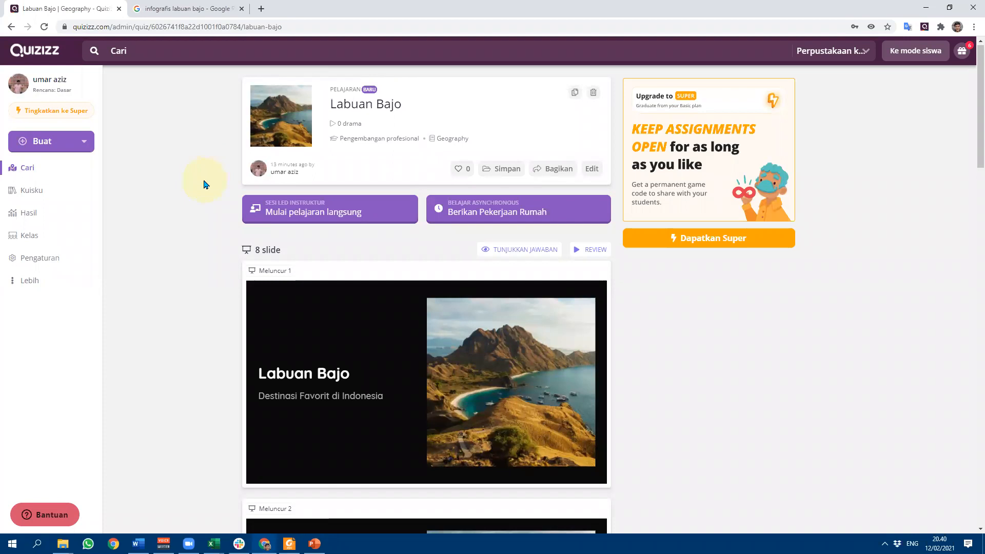
Look through the published Labuan Bajo lesson's slides down to the closing slide and return to its overview.
scroll(202, 187, down, 20)
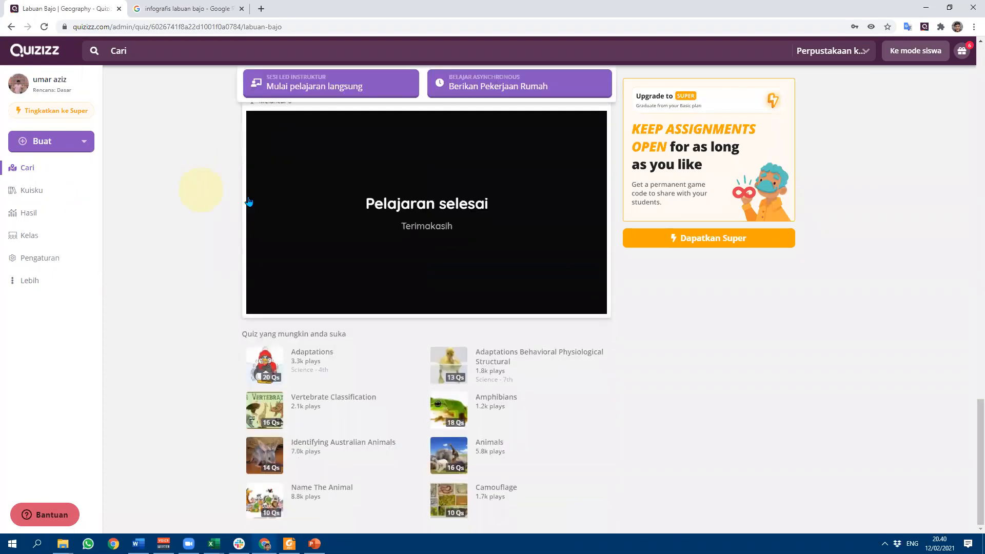
scroll(257, 195, up, 20)
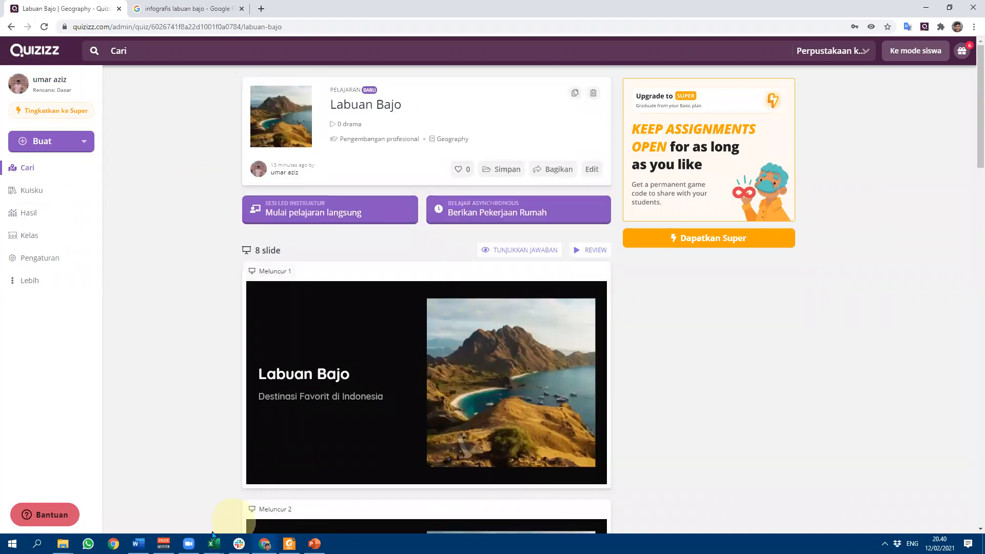
click(185, 545)
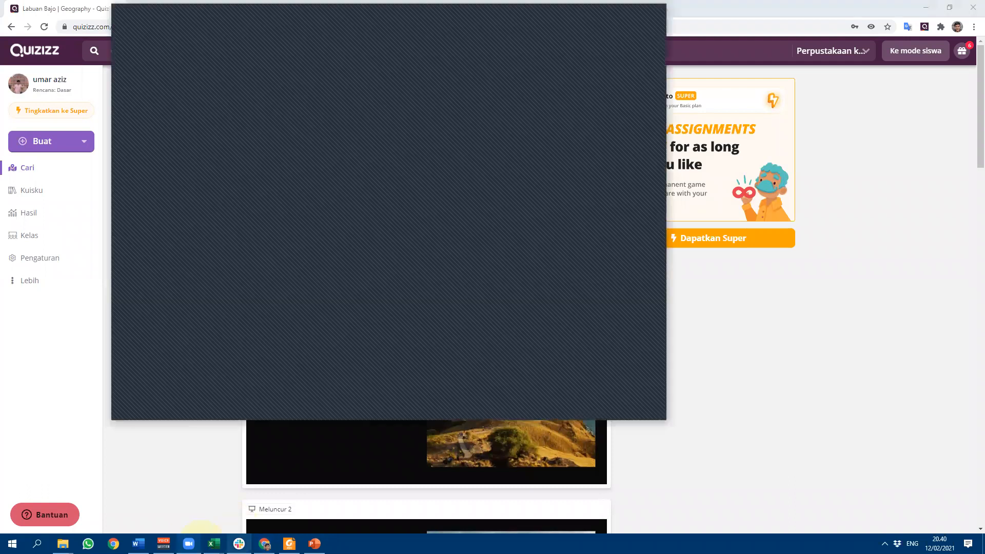
click(803, 440)
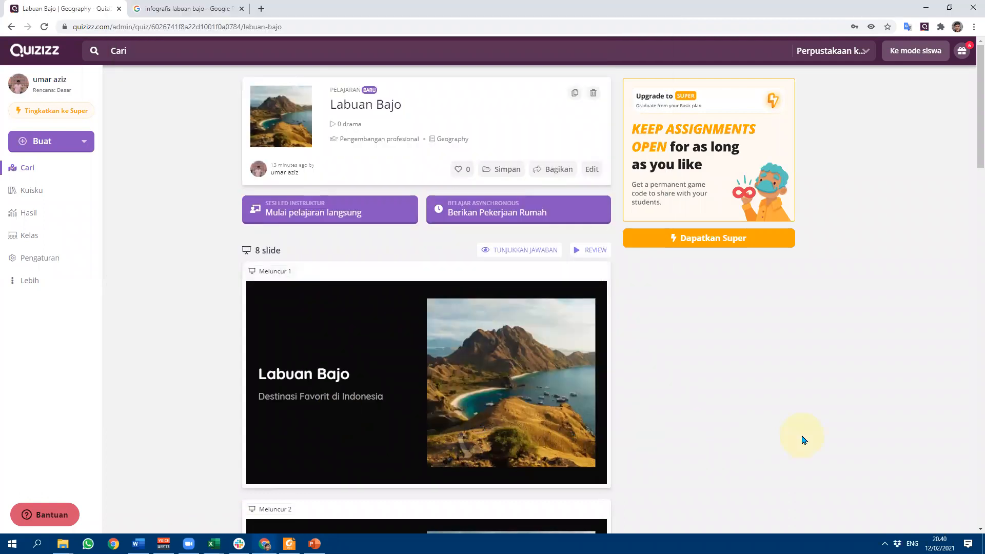